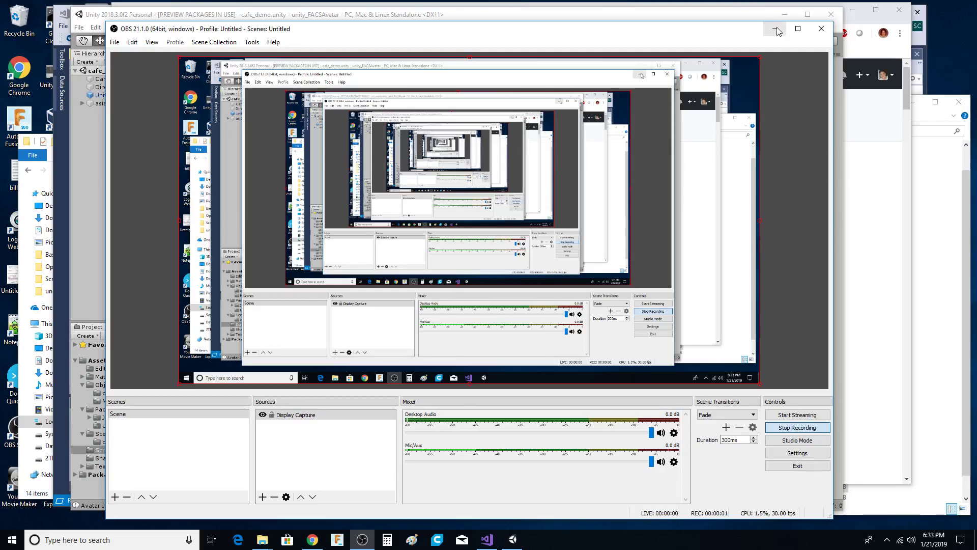
# Step: Minimize OBS to reveal Unity's cafe_demo scene with the avatar face in the Game view
pyautogui.click(776, 29)
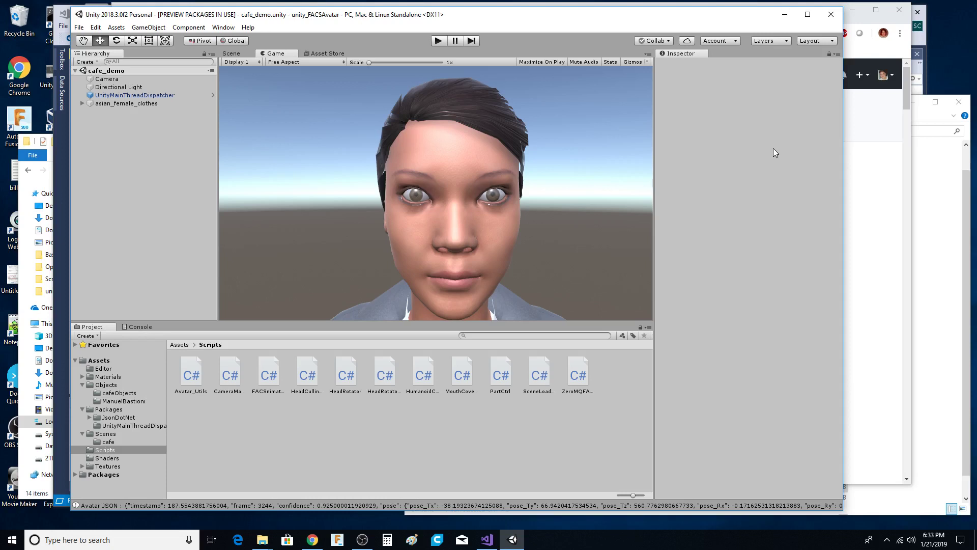
# Step: Bring the FACSvatar GitHub repository forward and scroll its README down to the Quickstart
pyautogui.click(908, 88)
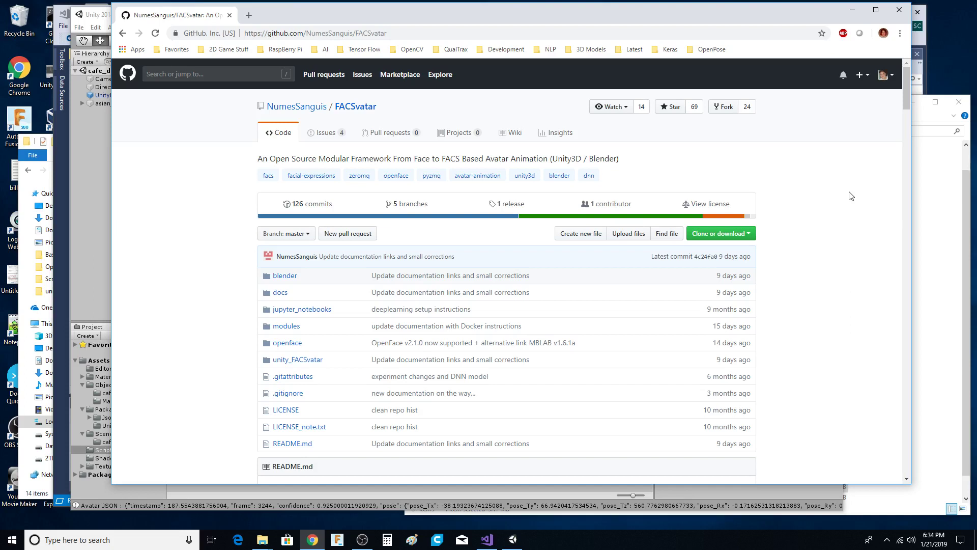
pyautogui.scroll(-4, 830, 236)
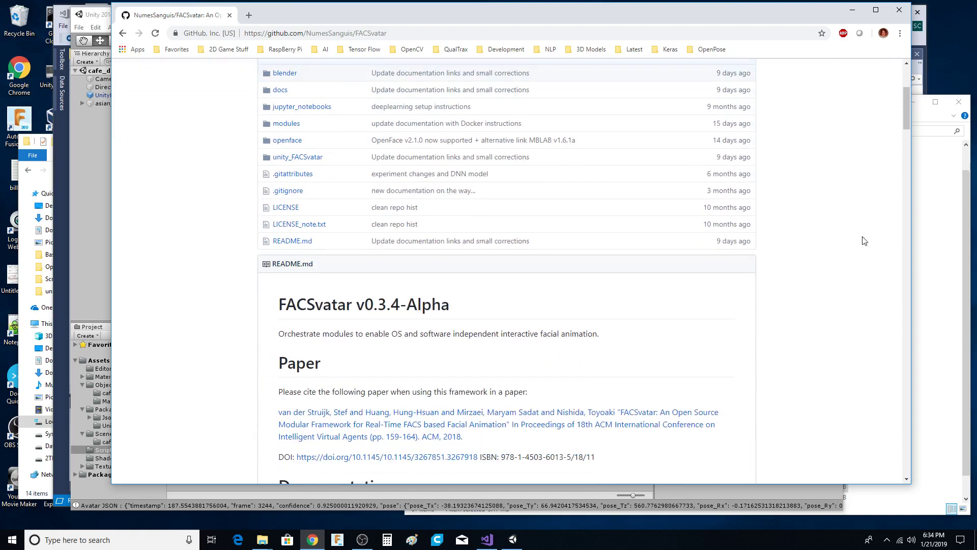
pyautogui.scroll(-2, 868, 231)
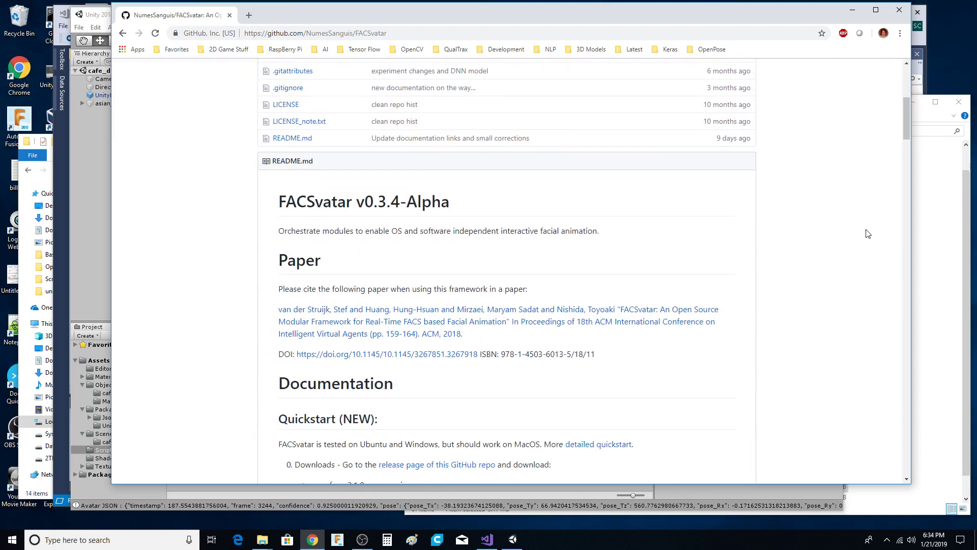
pyautogui.scroll(-2, 866, 239)
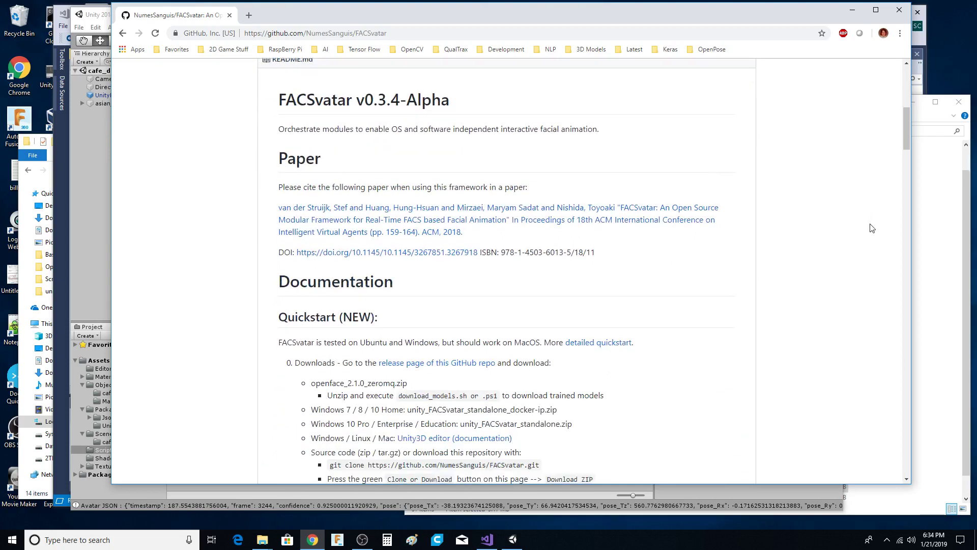
pyautogui.scroll(-3, 857, 263)
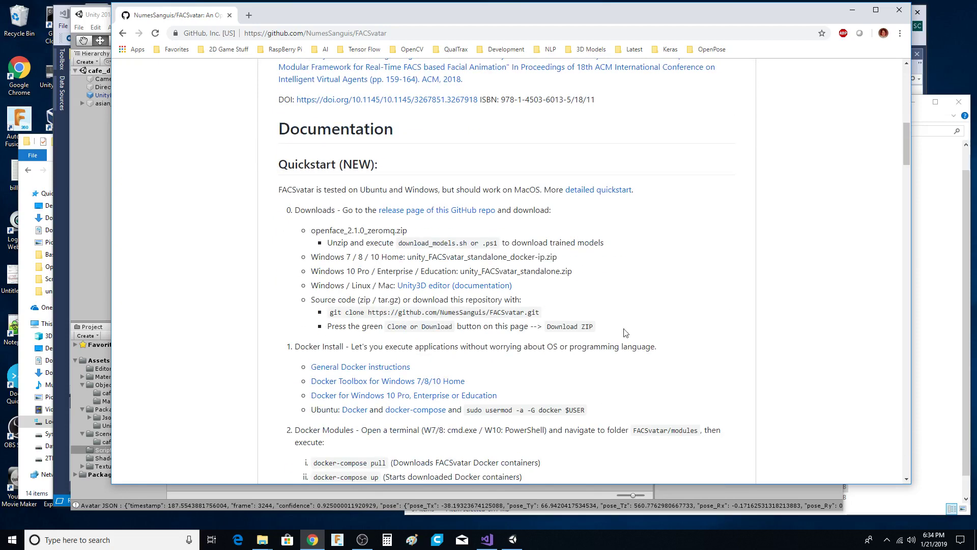
pyautogui.scroll(-1, 874, 304)
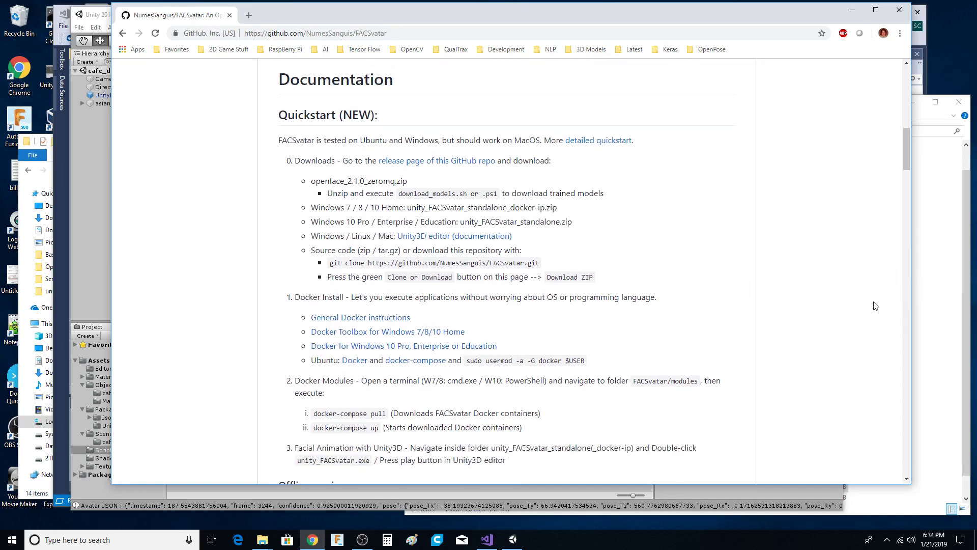
pyautogui.scroll(15, 874, 304)
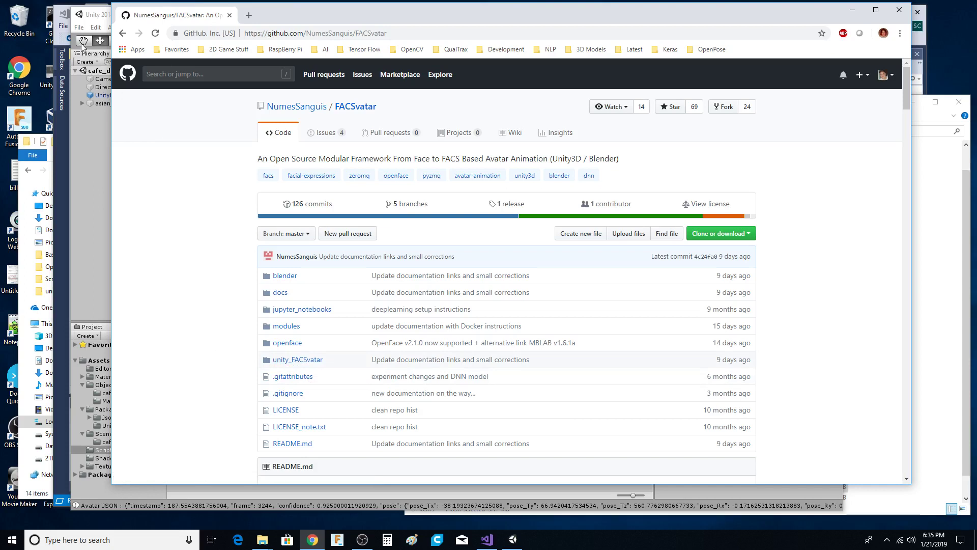
pyautogui.click(98, 15)
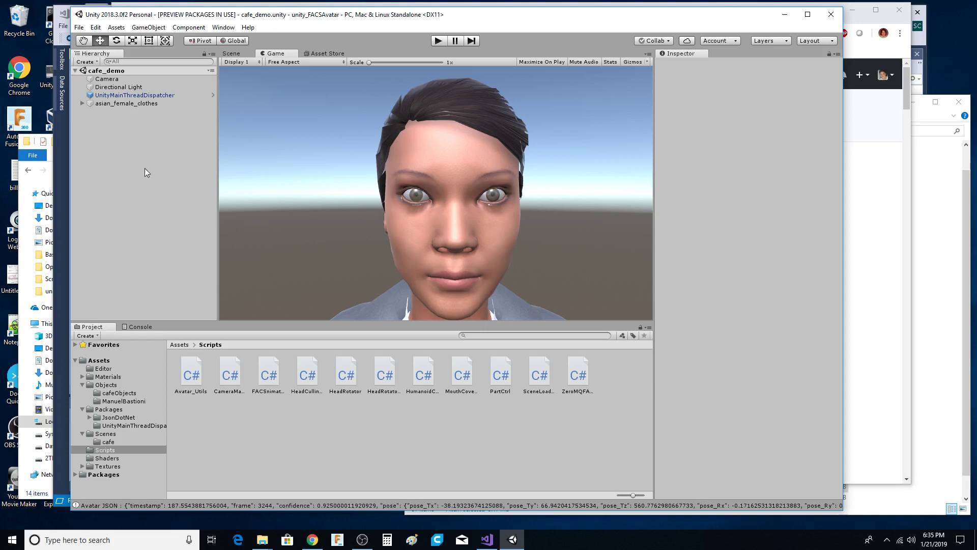
# Step: Glance at the OpenFace Release folder, then reread the FACSvatar README quickstart and return to top
pyautogui.click(902, 94)
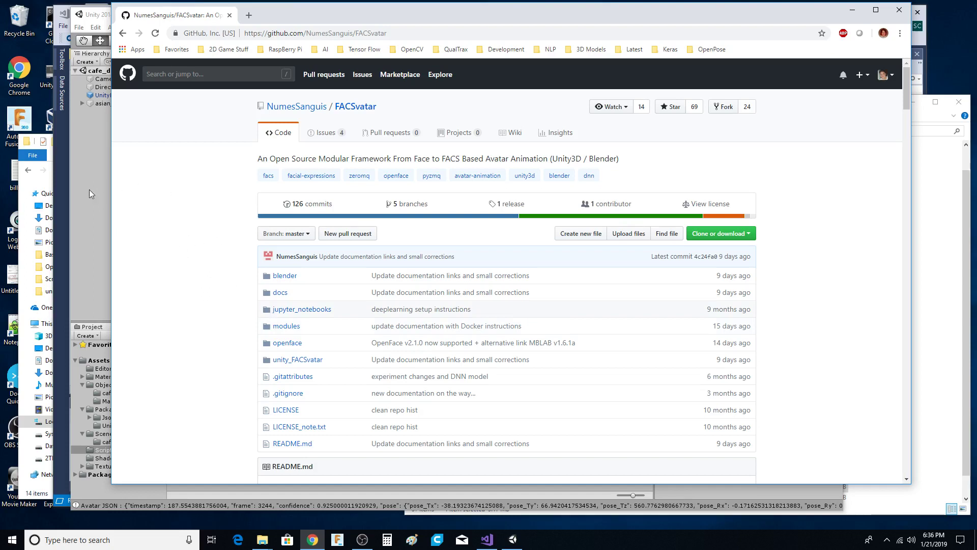
pyautogui.click(967, 265)
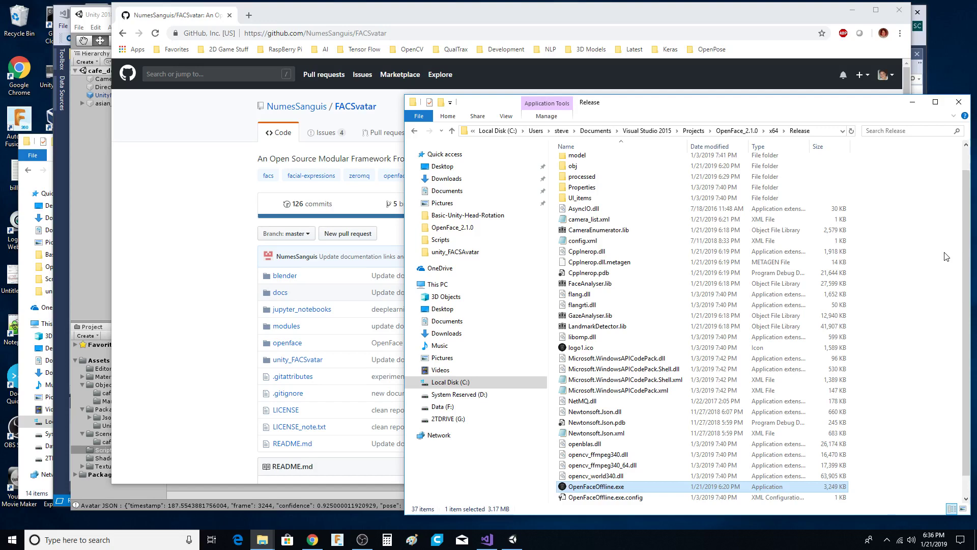
pyautogui.click(210, 295)
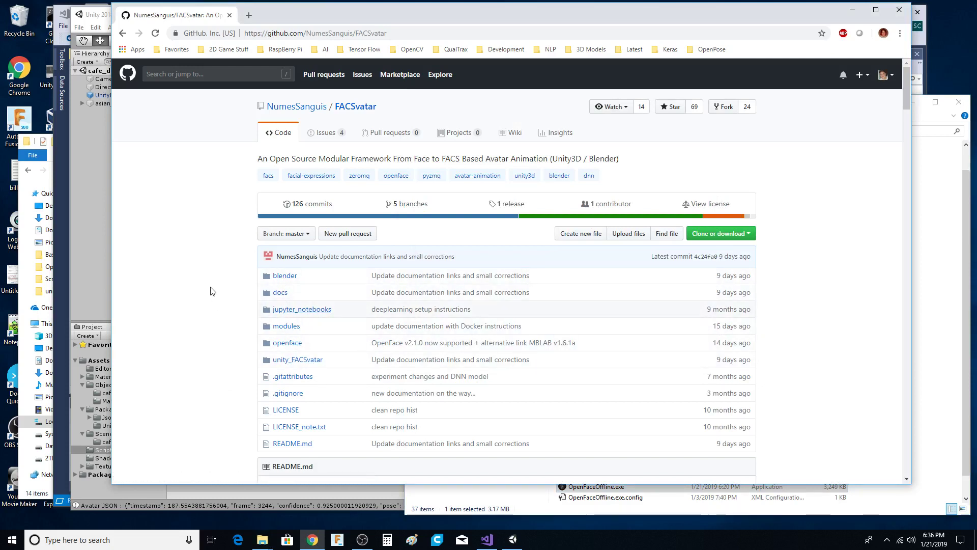
pyautogui.scroll(-3, 212, 291)
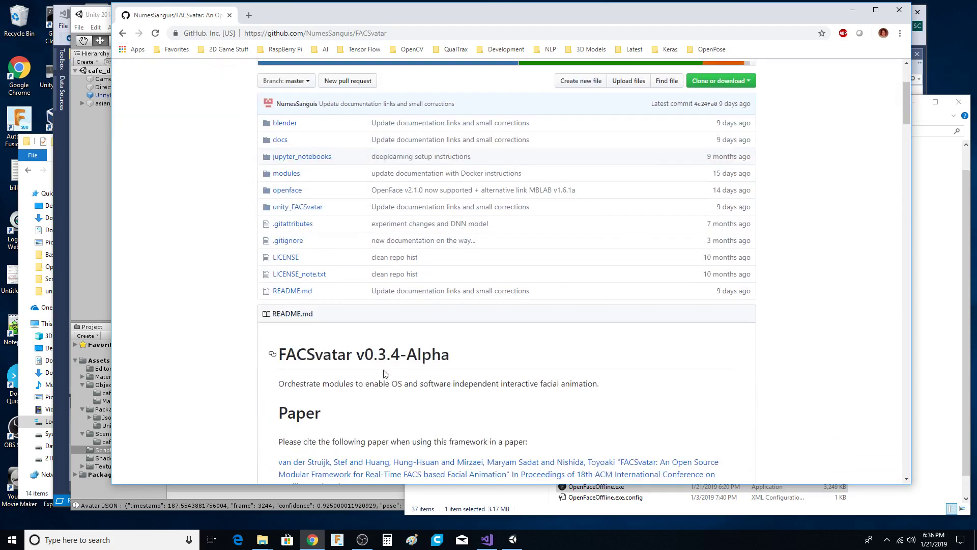
pyautogui.scroll(-4, 377, 417)
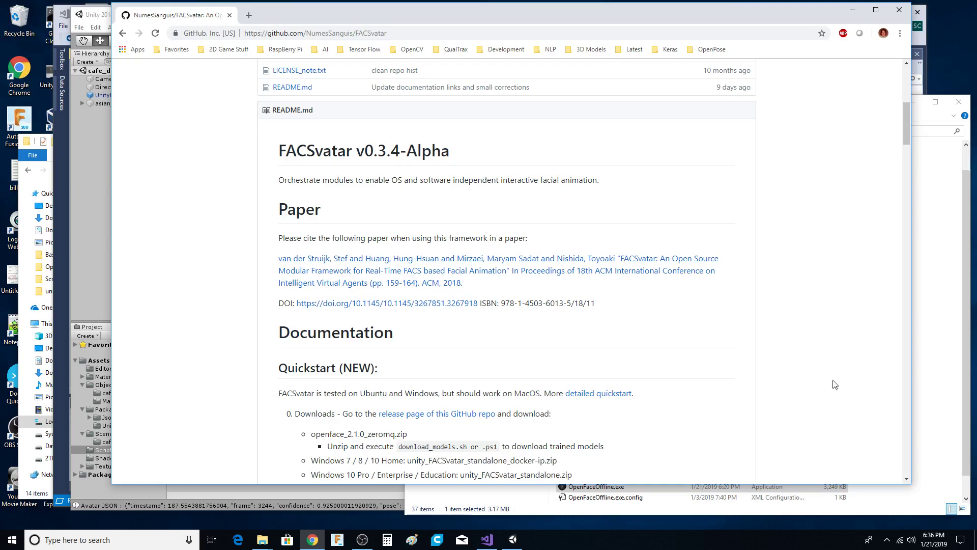
pyautogui.moveTo(908, 133); pyautogui.dragTo(908, 84)
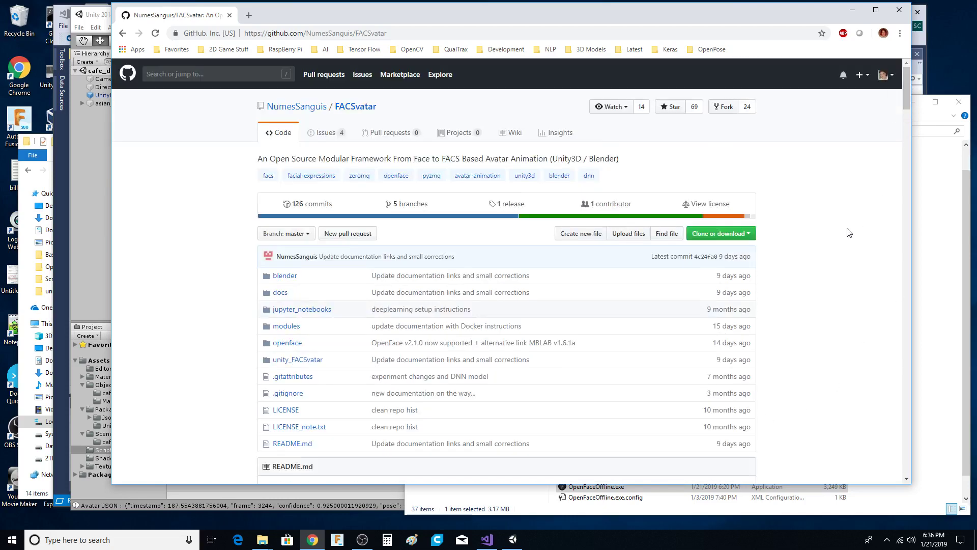
# Step: Switch to Unity, then bring the OpenFace_2.1.0 x64 Release folder window in front of it
pyautogui.click(93, 183)
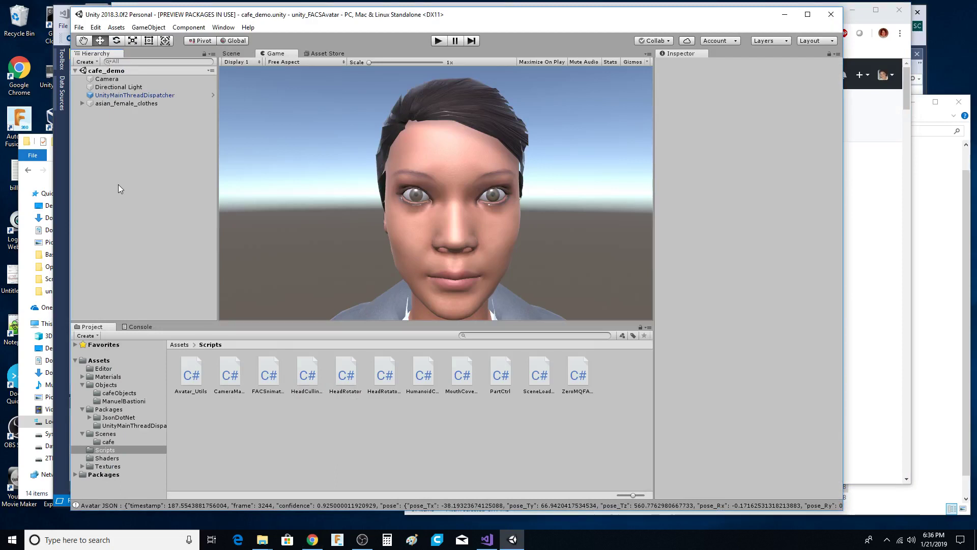
pyautogui.click(967, 282)
pyautogui.scroll(1, 911, 230)
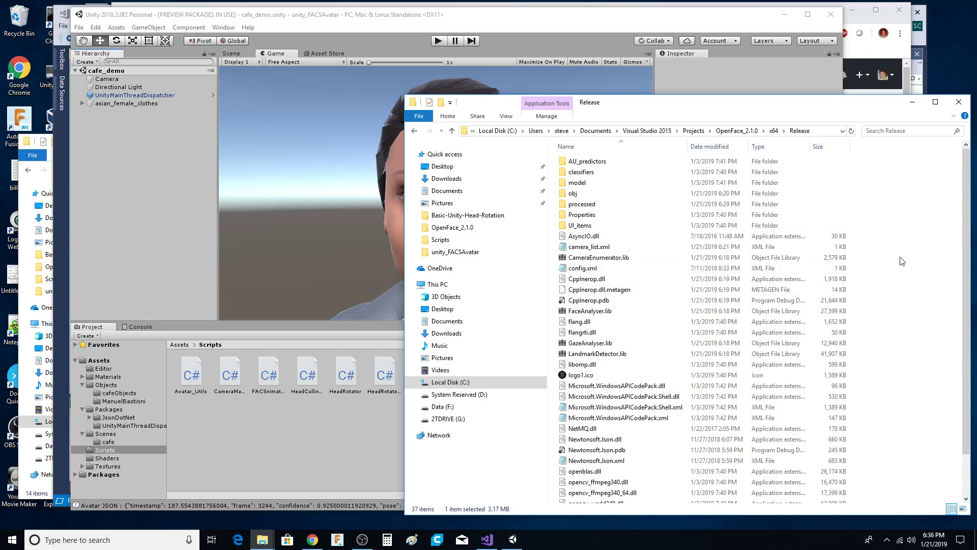
# Step: Scroll to the bottom of the Release folder and launch OpenFaceOffline.exe
pyautogui.moveTo(961, 282); pyautogui.dragTo(962, 321)
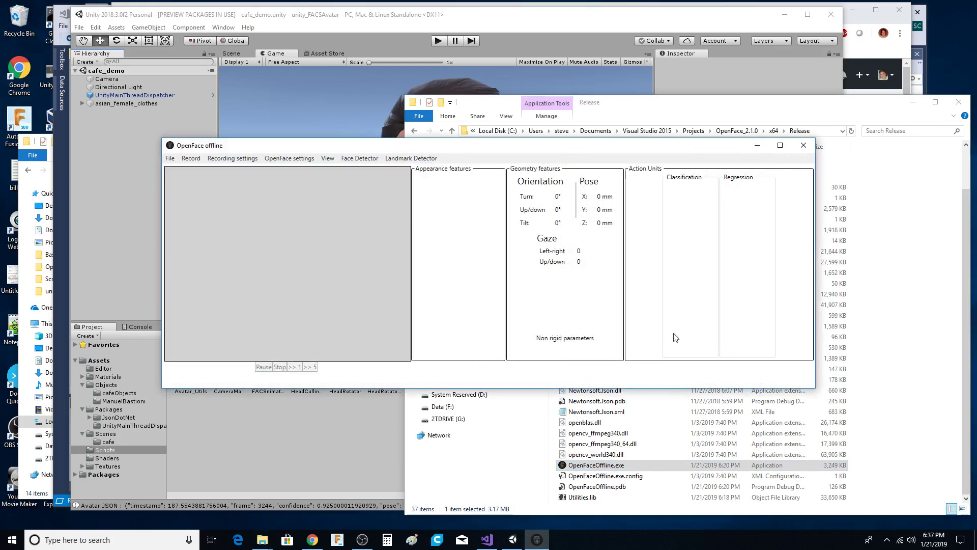
# Step: Reposition the idle OpenFace offline window further right on screen
pyautogui.moveTo(653, 148); pyautogui.dragTo(664, 208)
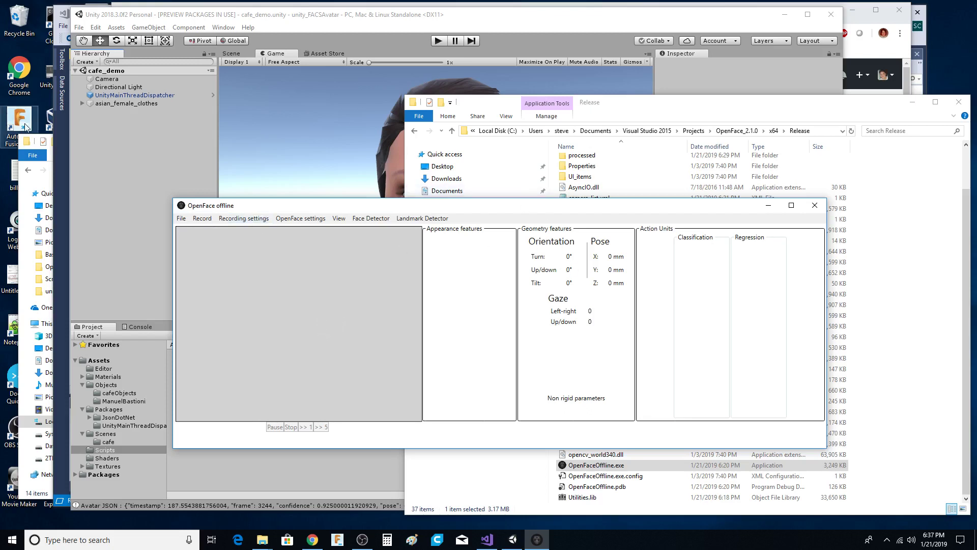
pyautogui.moveTo(368, 211); pyautogui.dragTo(398, 206)
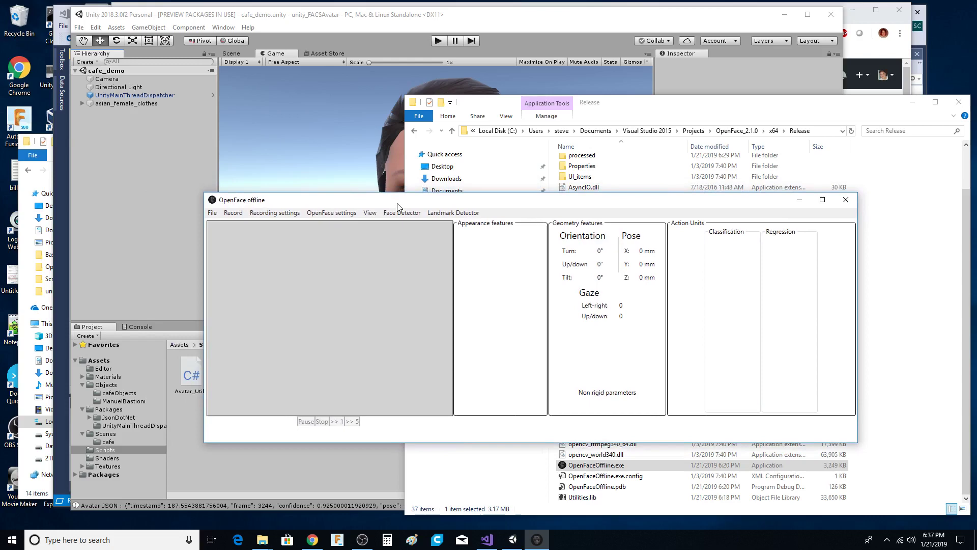
# Step: Bring the FACS_Modules folder forward and open the context menu for run_facs.cmd
pyautogui.click(19, 301)
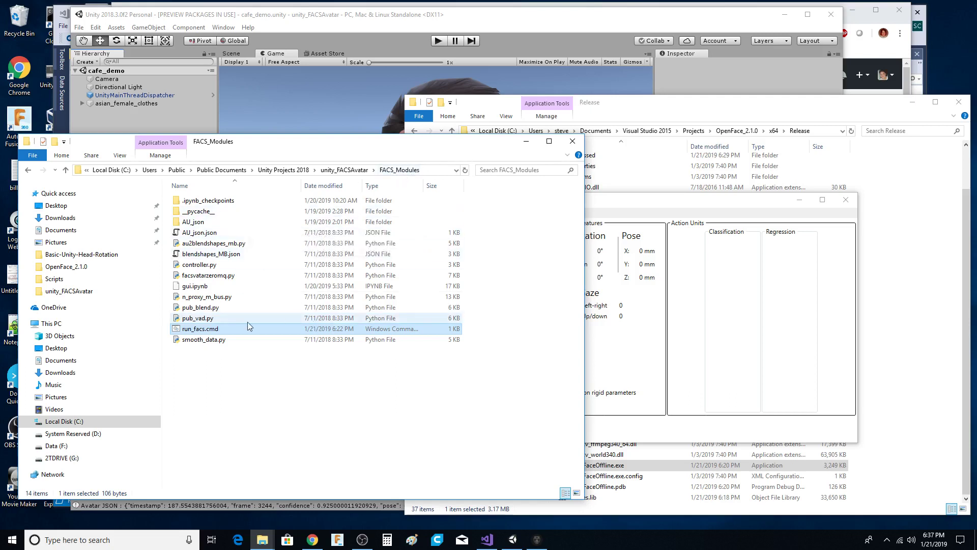
pyautogui.rightClick(204, 332)
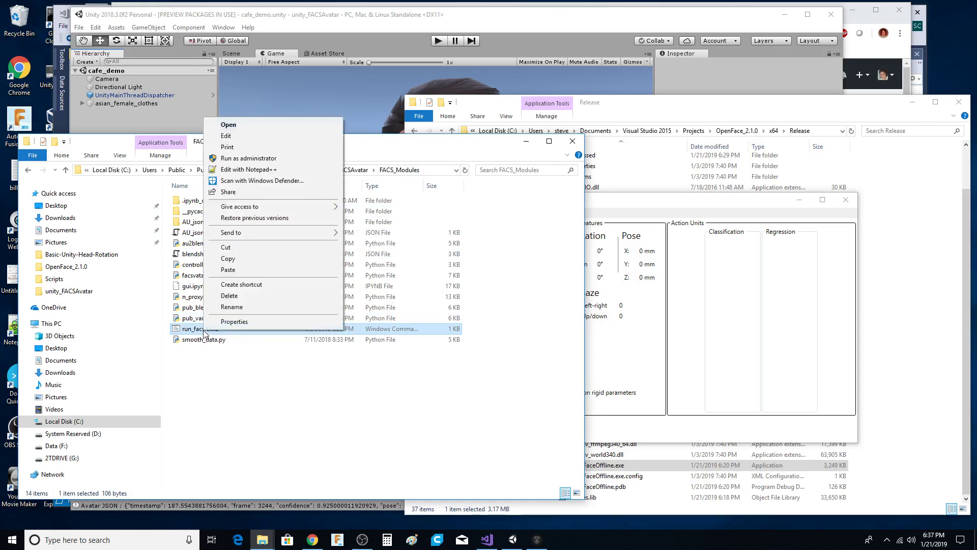
# Step: Inspect run_facs.cmd in Notepad++, close the editor, then run the script to start the ZeroMQ bridge
pyautogui.click(282, 169)
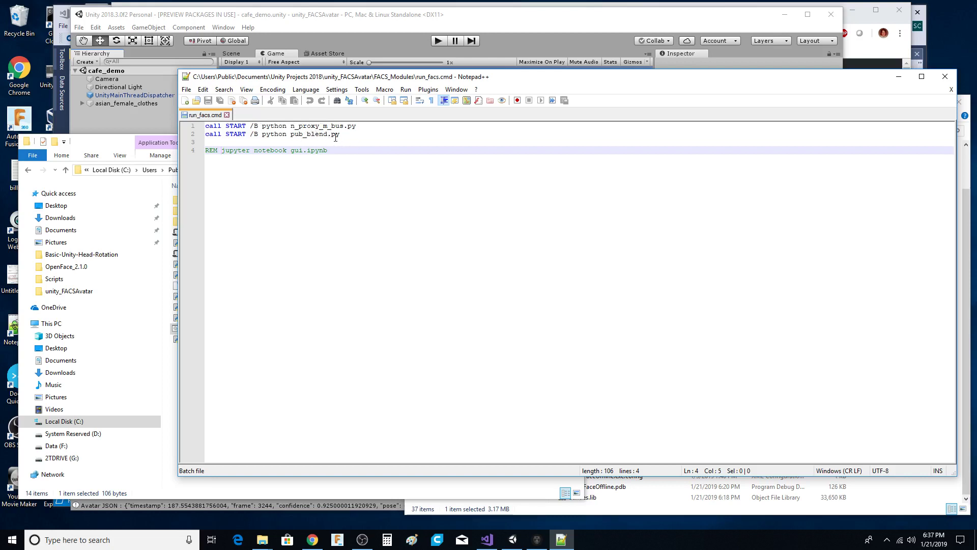
pyautogui.click(227, 115)
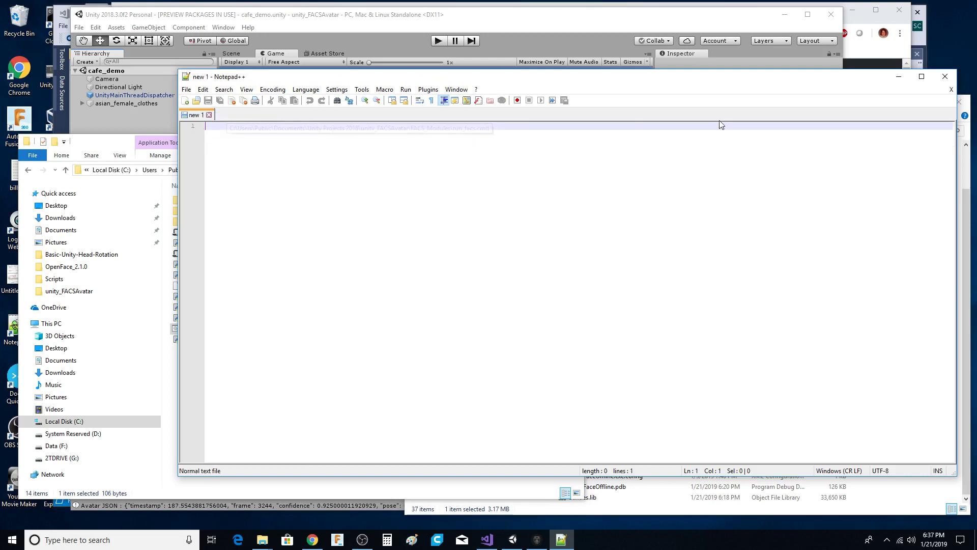
pyautogui.click(945, 78)
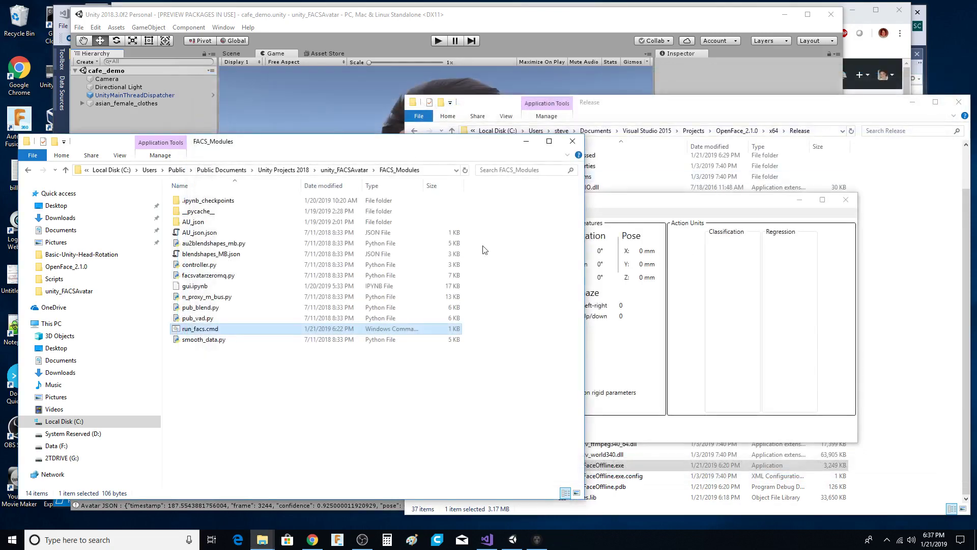
pyautogui.doubleClick(206, 329)
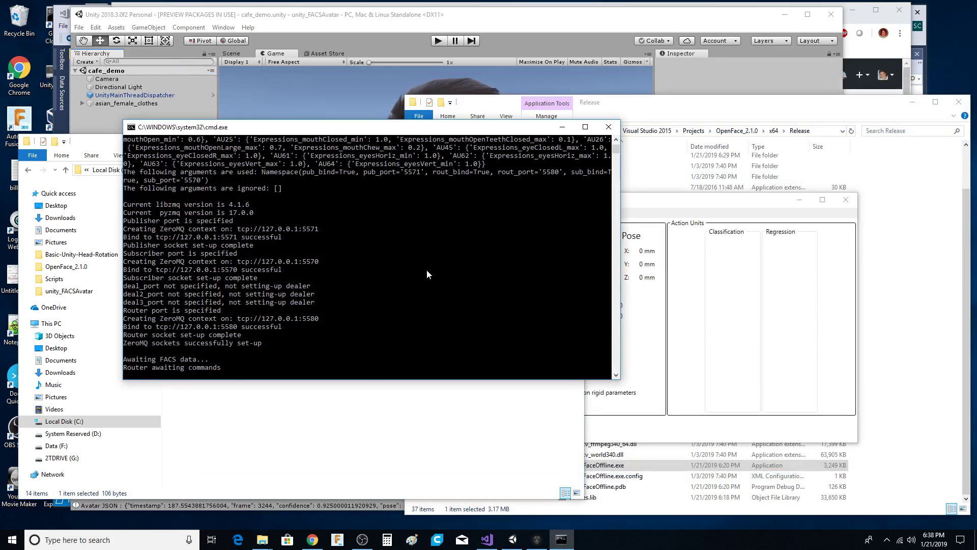
# Step: Bring Explorer in front of the console and navigate back into the FACS_Modules folder
pyautogui.click(91, 143)
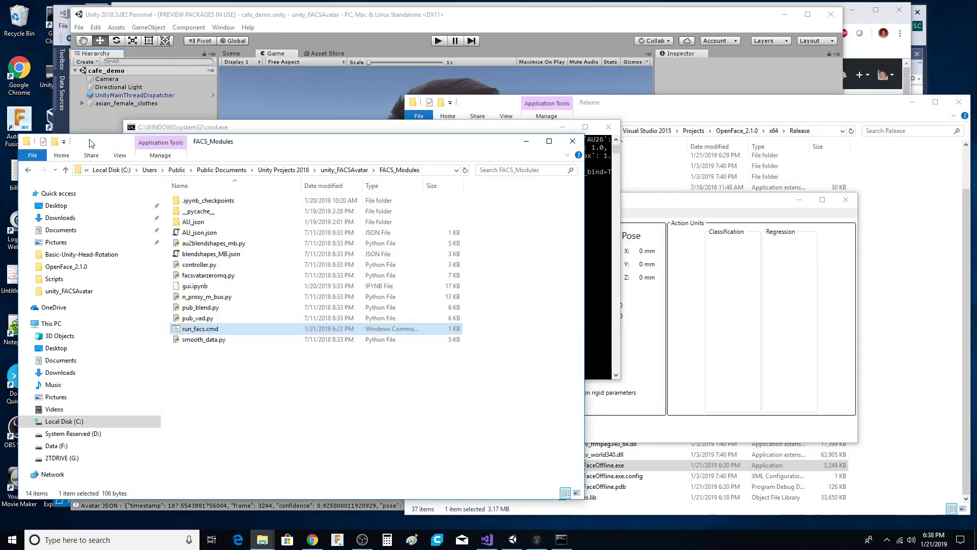
pyautogui.click(356, 171)
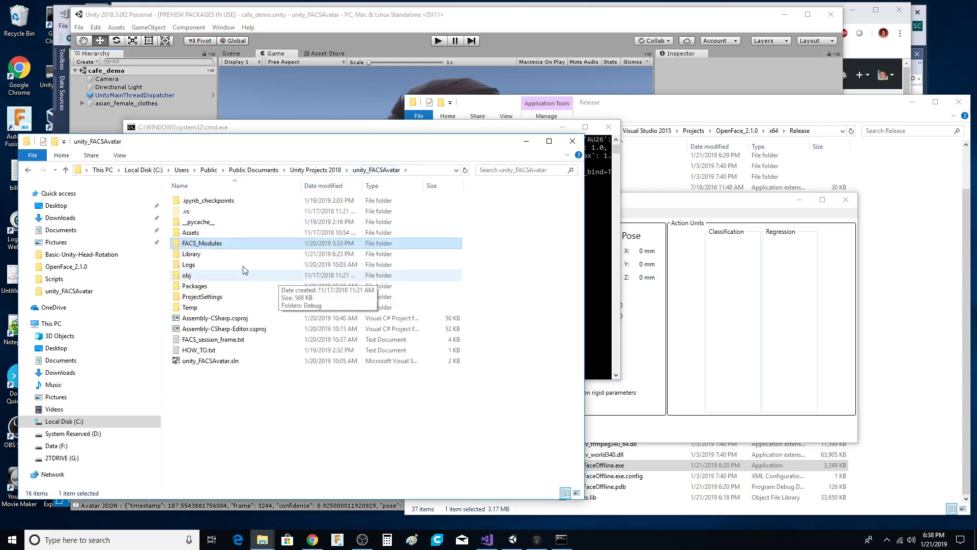
pyautogui.doubleClick(210, 244)
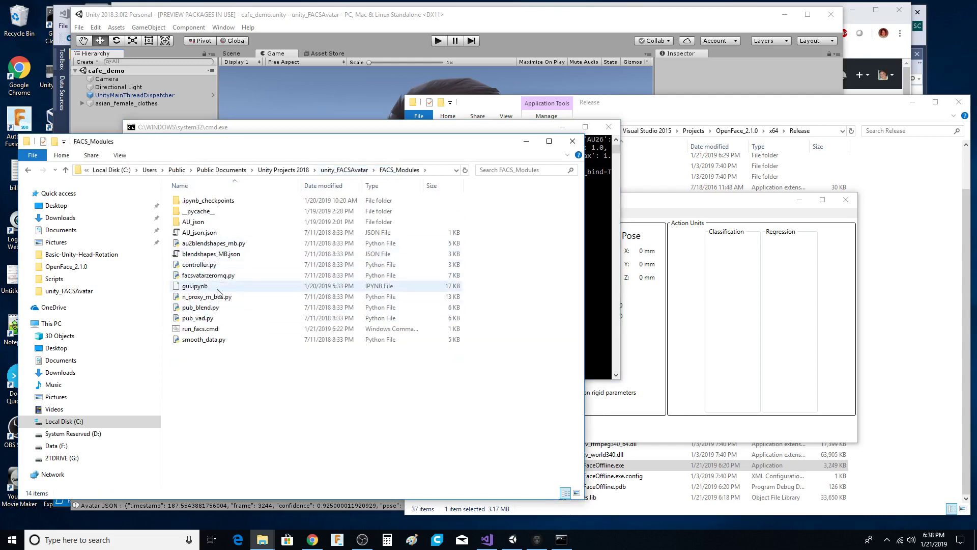
# Step: Start OpenFace tracking from the Logitech webcam and watch AU values stream in the console
pyautogui.click(701, 203)
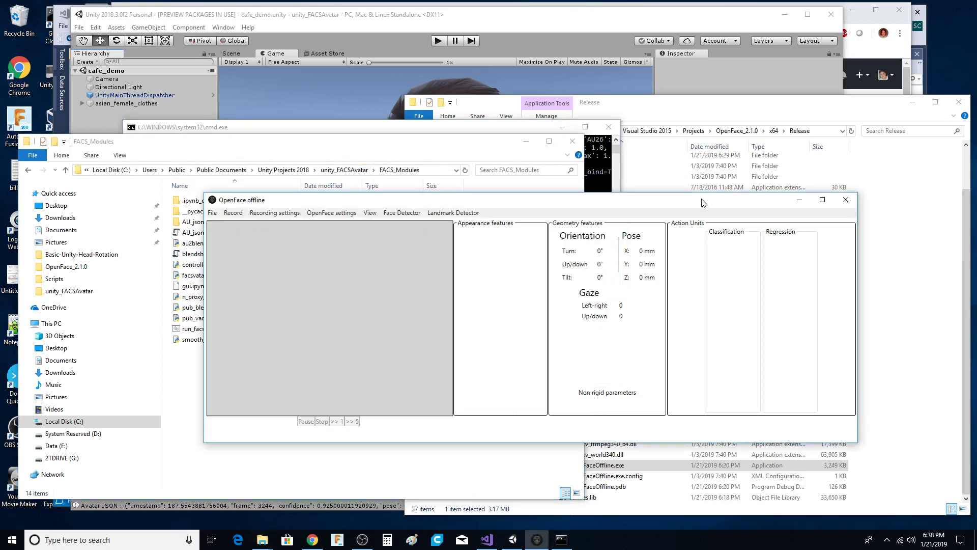
pyautogui.click(212, 214)
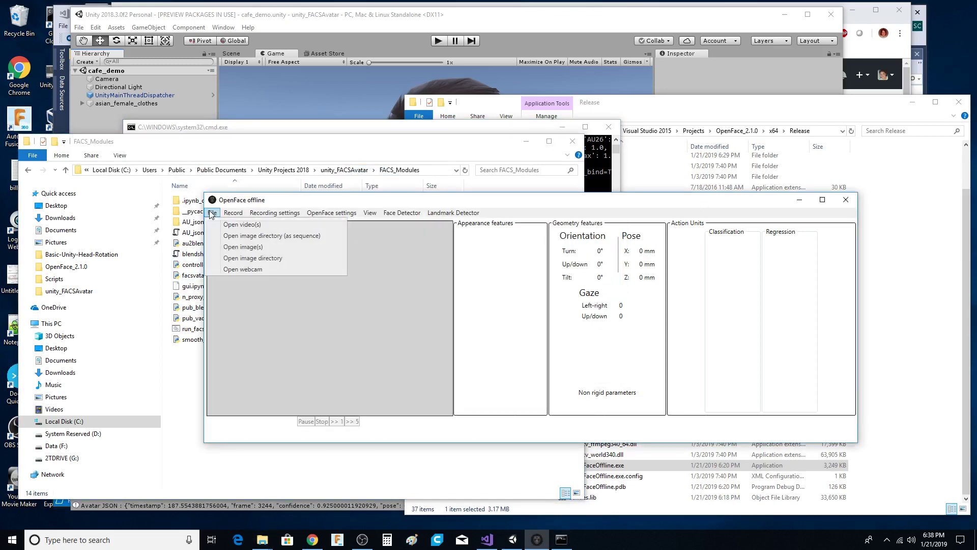
pyautogui.click(236, 269)
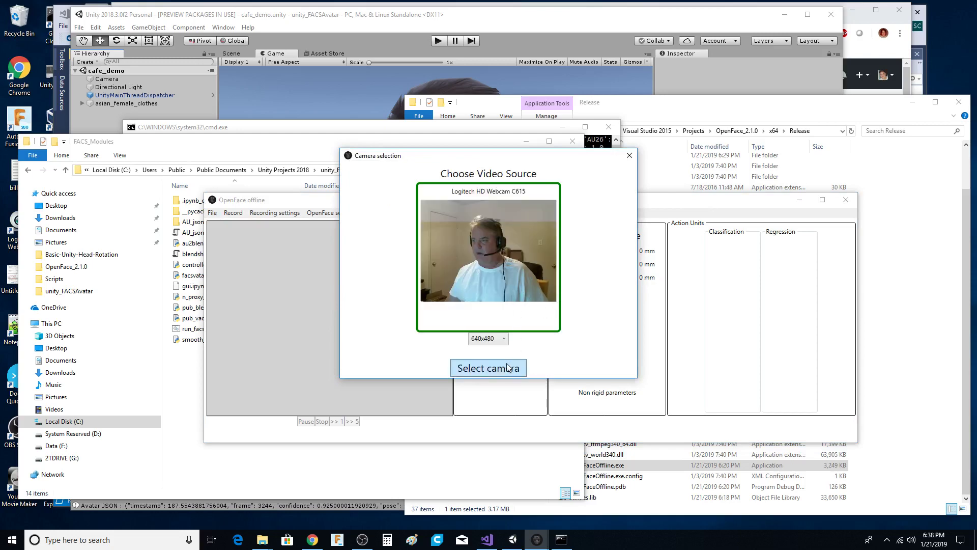
pyautogui.click(484, 368)
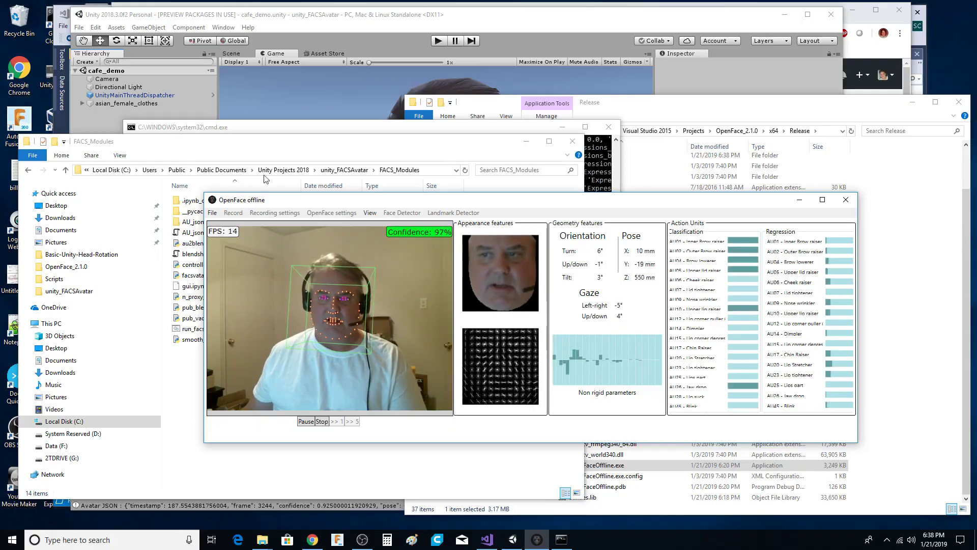
pyautogui.moveTo(571, 127); pyautogui.dragTo(573, 81)
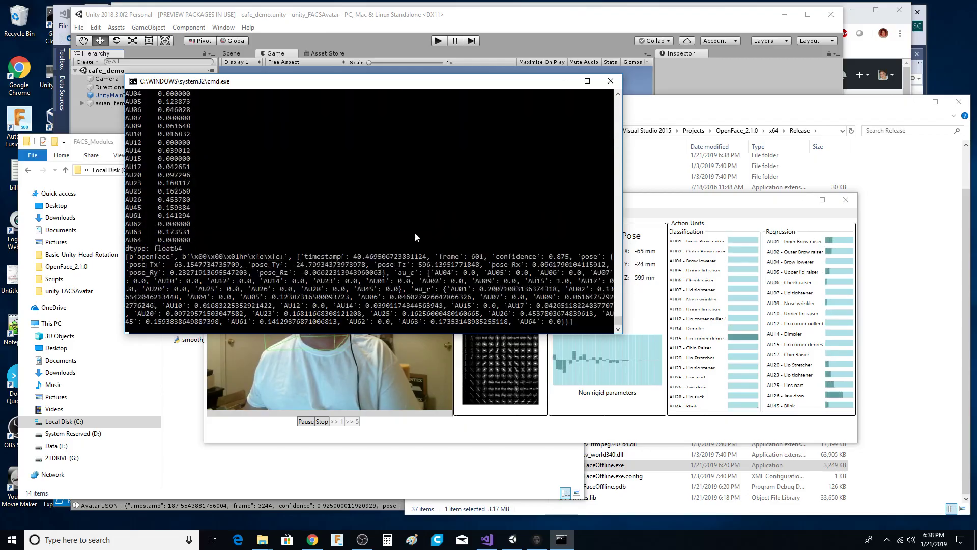
# Step: Check UnityMainThreadDispatcher's ZeroMQ subscriber settings, then play the cafe_demo scene
pyautogui.click(370, 38)
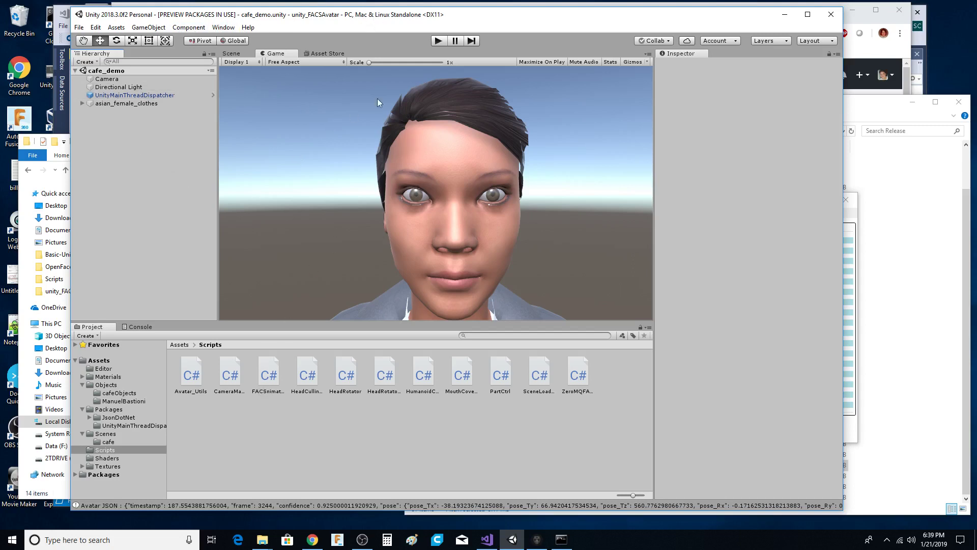
pyautogui.click(141, 97)
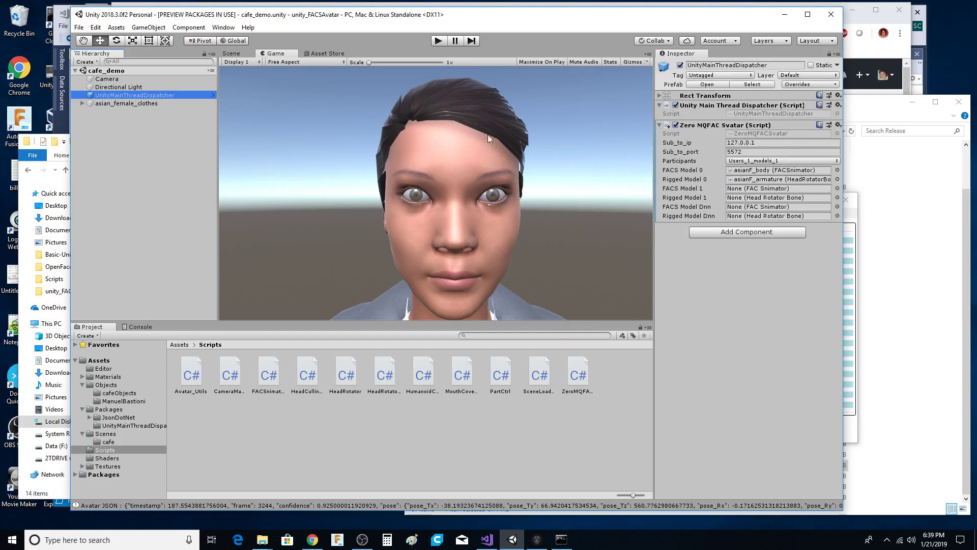
pyautogui.click(438, 40)
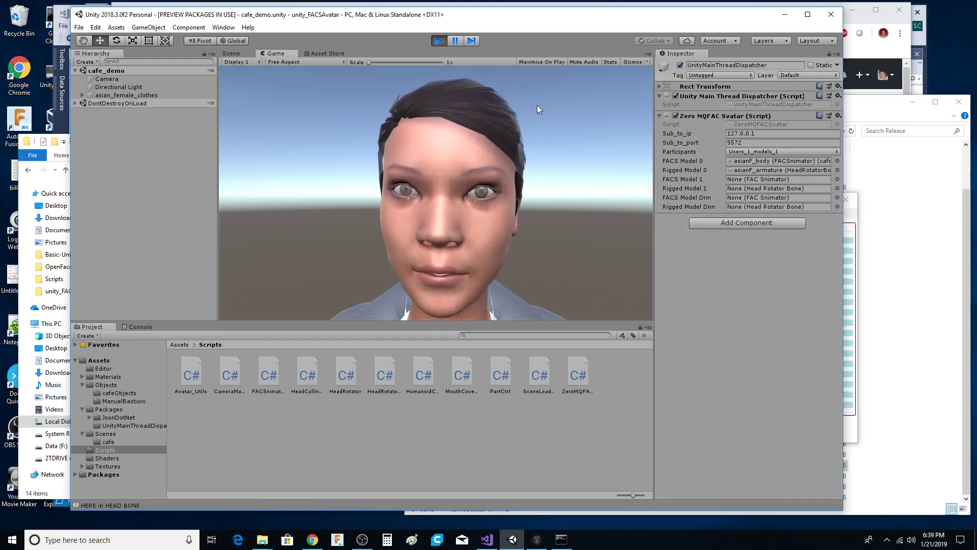
# Step: Move OpenFace offline to the lower right, then bring the playing Unity editor back in front
pyautogui.click(859, 297)
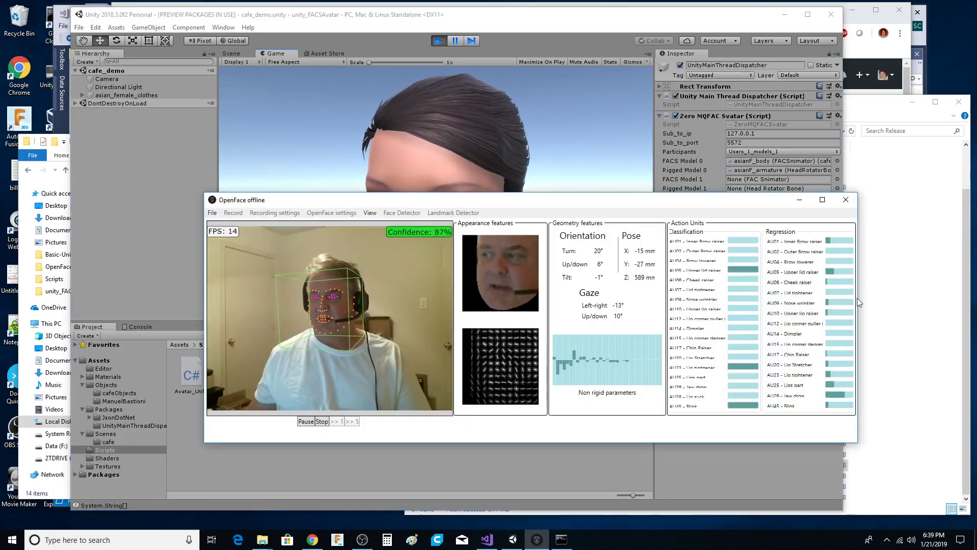
pyautogui.moveTo(603, 206); pyautogui.dragTo(687, 309)
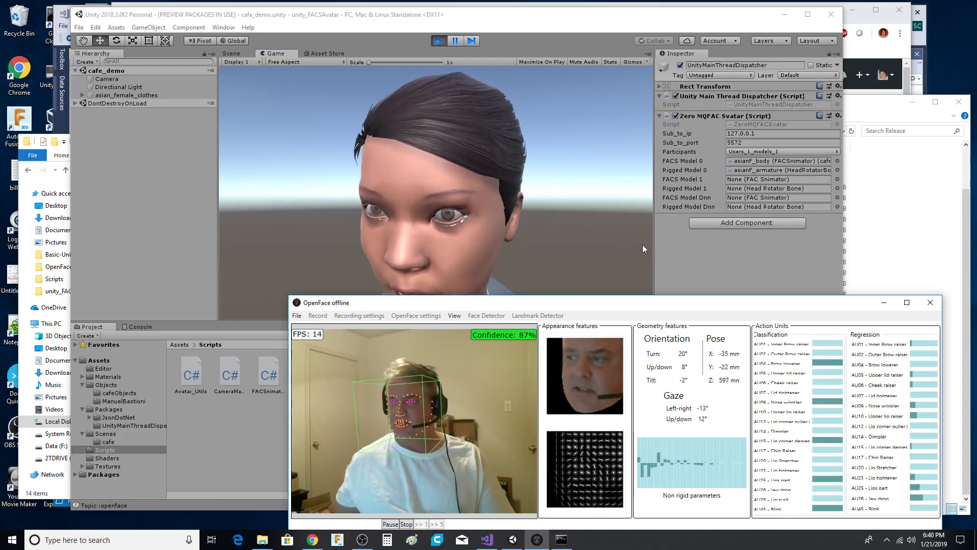
pyautogui.click(497, 16)
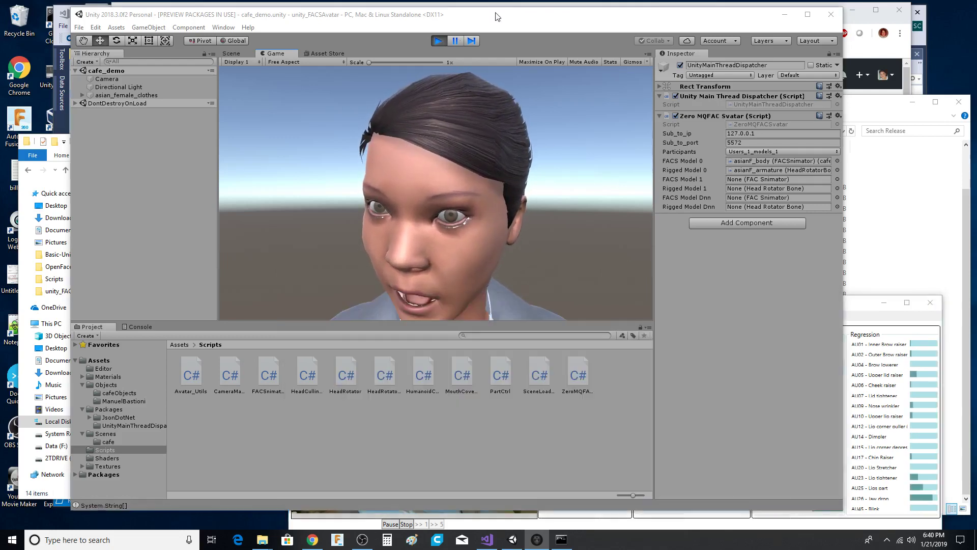
pyautogui.moveTo(497, 16); pyautogui.dragTo(499, 29)
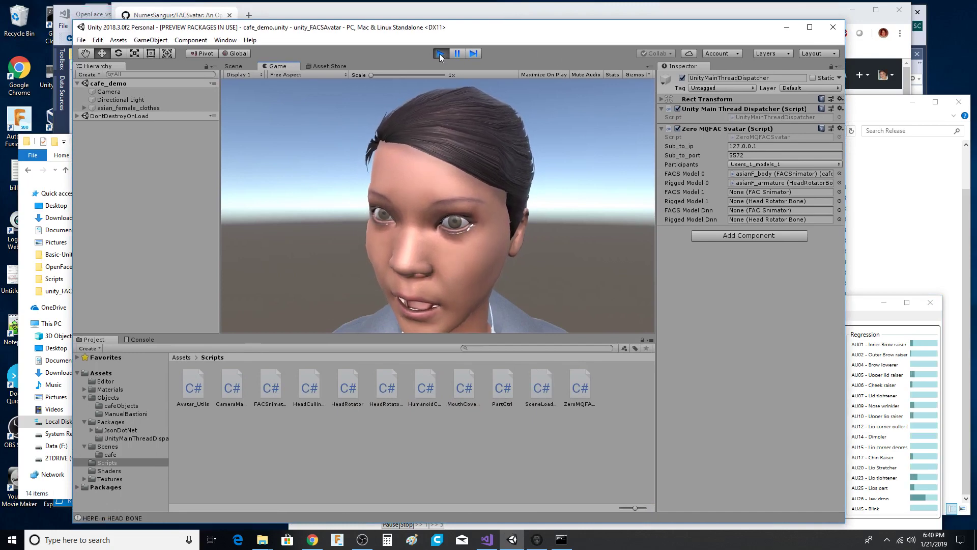
# Step: Stop Play mode, open FACSvatar's openface folder on GitHub, then show MainWindow.xaml.cs in Visual Studio
pyautogui.click(439, 54)
pyautogui.click(505, 8)
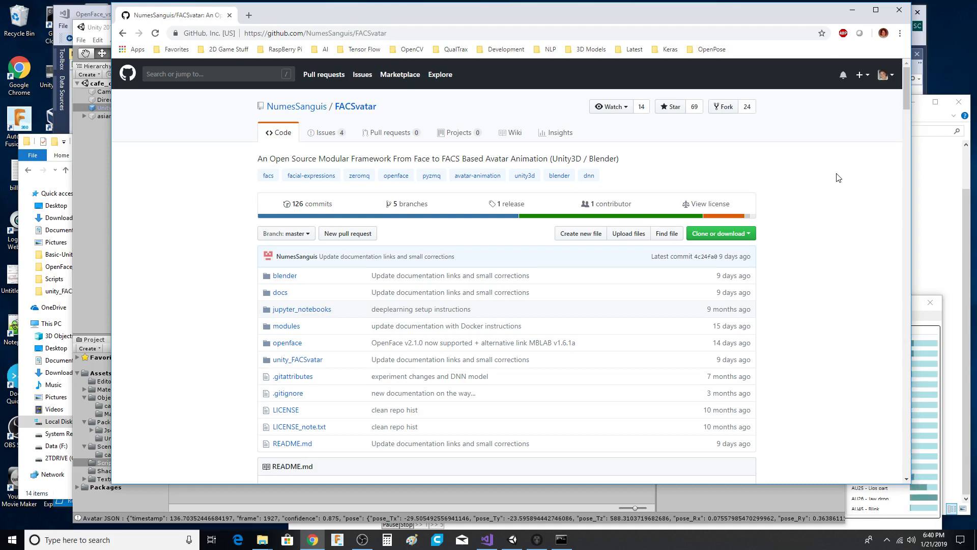
pyautogui.click(288, 343)
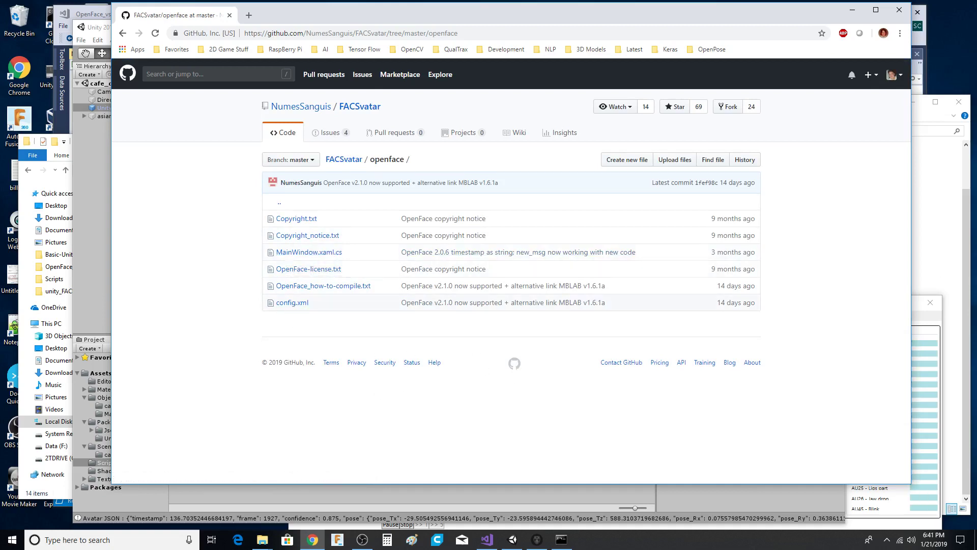
pyautogui.click(939, 354)
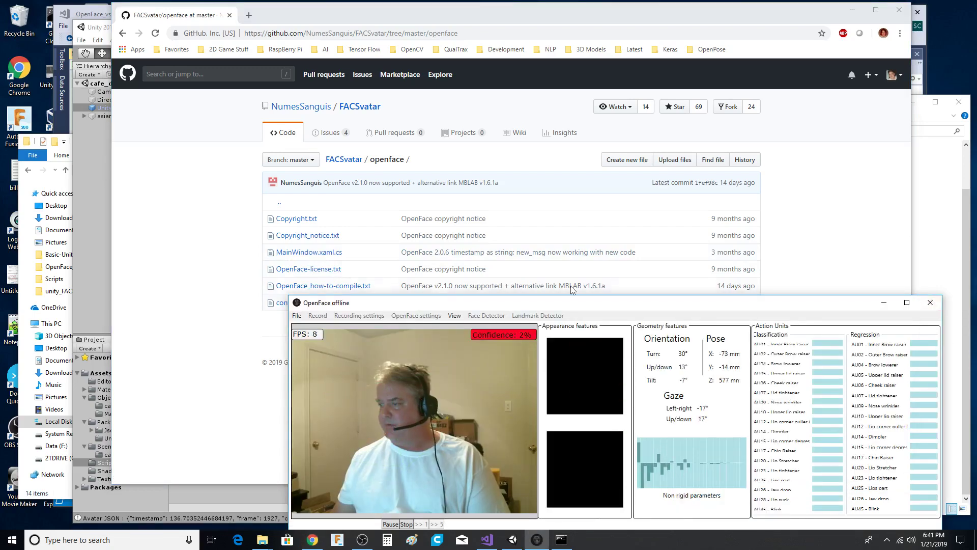
pyautogui.click(85, 15)
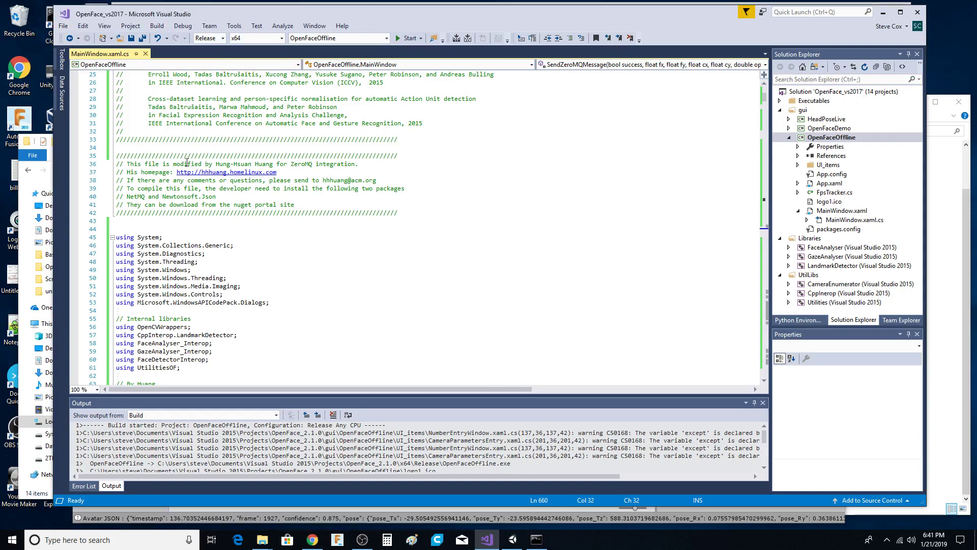
pyautogui.tripleClick(116, 155)
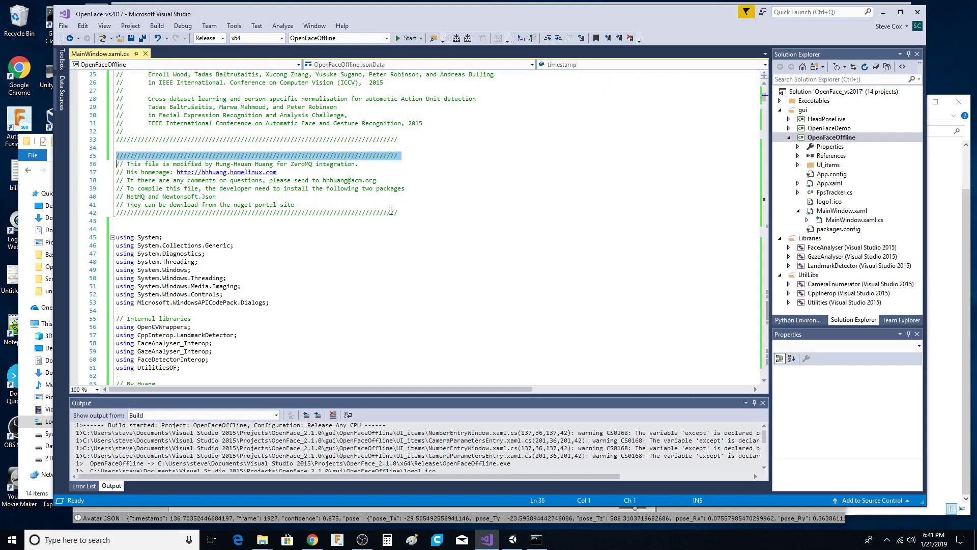
pyautogui.click(396, 213)
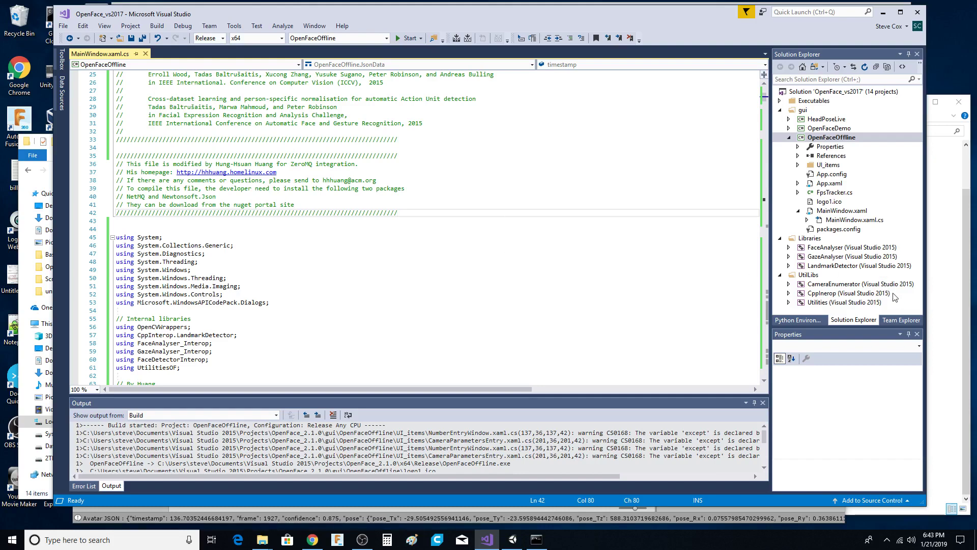
# Step: Show the x64\Release folder with OpenFaceOffline.exe, then return to Unity's cafe_demo scene
pyautogui.click(969, 290)
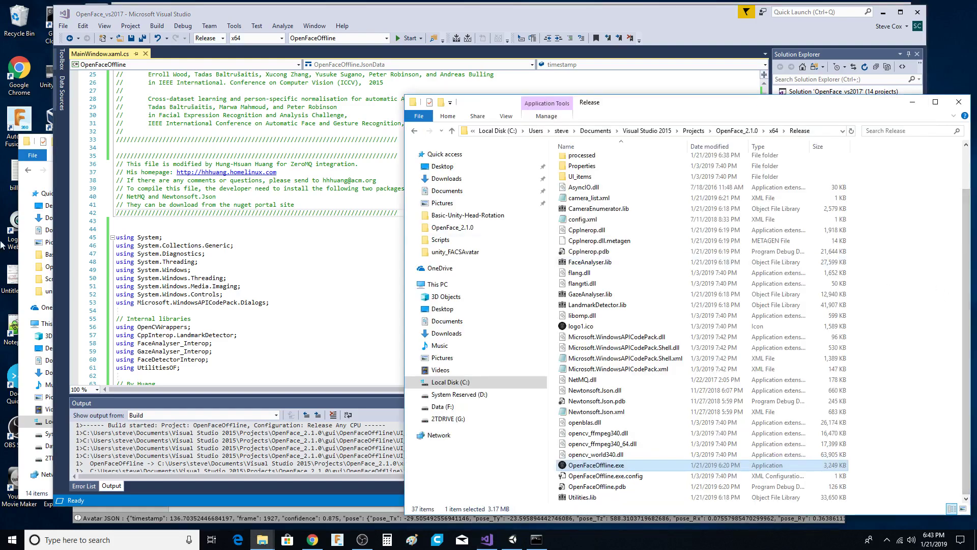
pyautogui.click(512, 540)
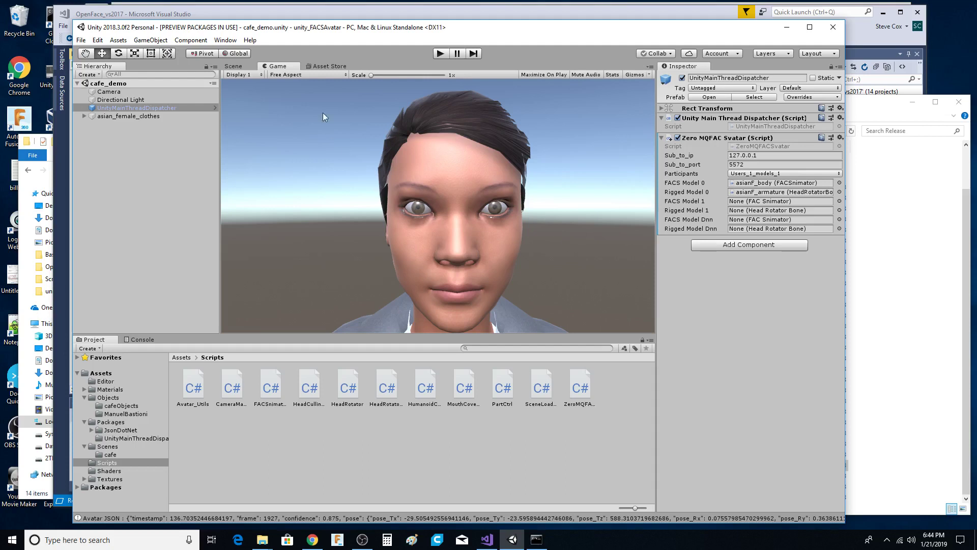
# Step: Bring up and reposition the Command Prompt console streaming OpenFace data, then close it
pyautogui.click(536, 540)
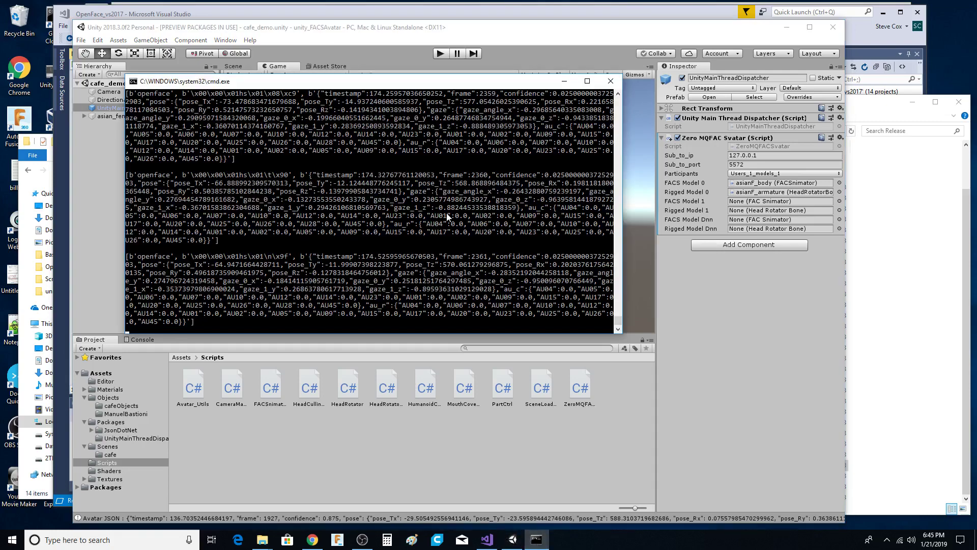
pyautogui.moveTo(298, 81); pyautogui.dragTo(293, 101)
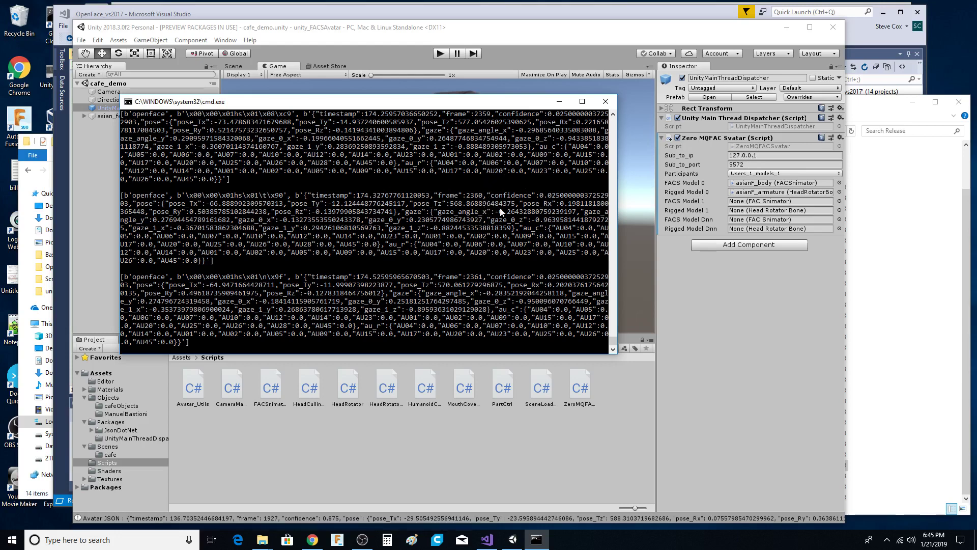
pyautogui.moveTo(411, 103); pyautogui.dragTo(464, 151)
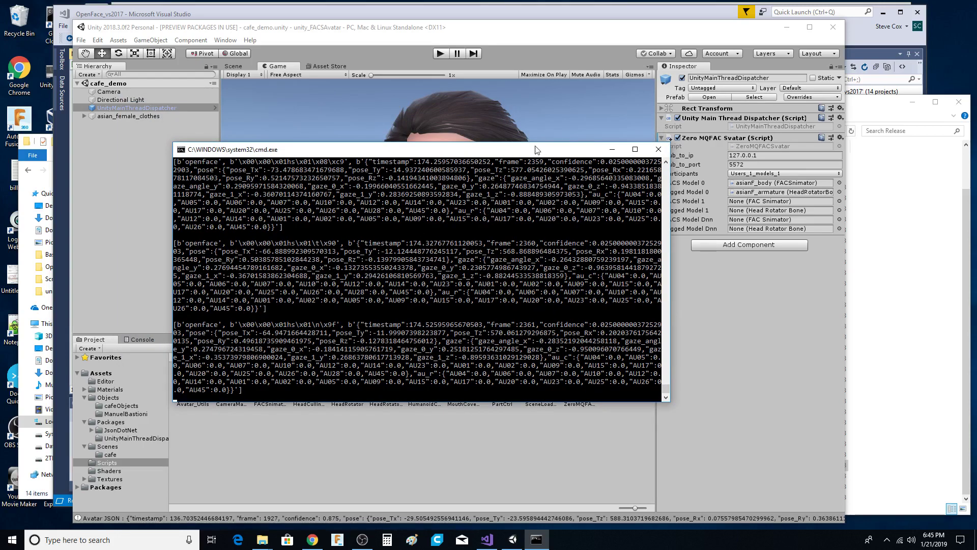
pyautogui.click(658, 149)
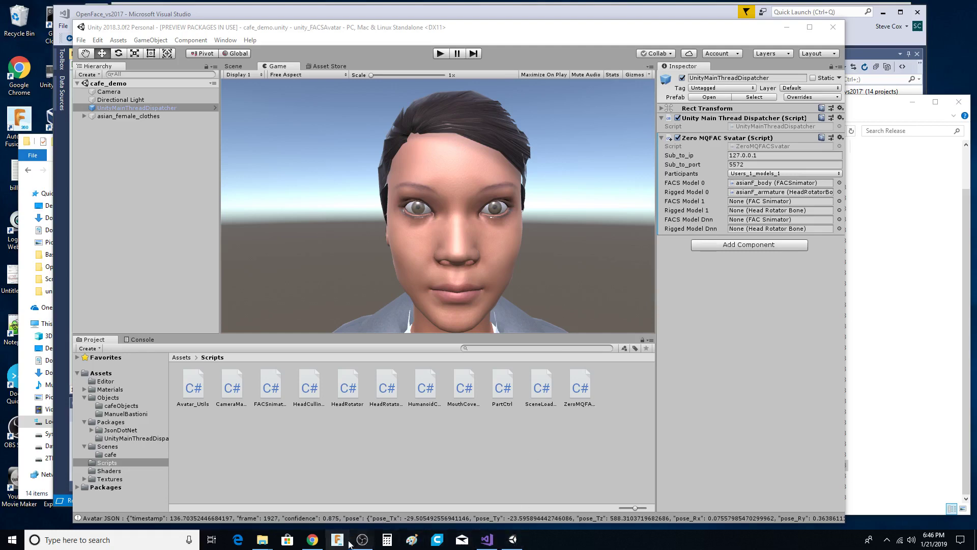
# Step: Bring Chrome forward and go from the openface folder to the FACSvatar repository root
pyautogui.click(313, 541)
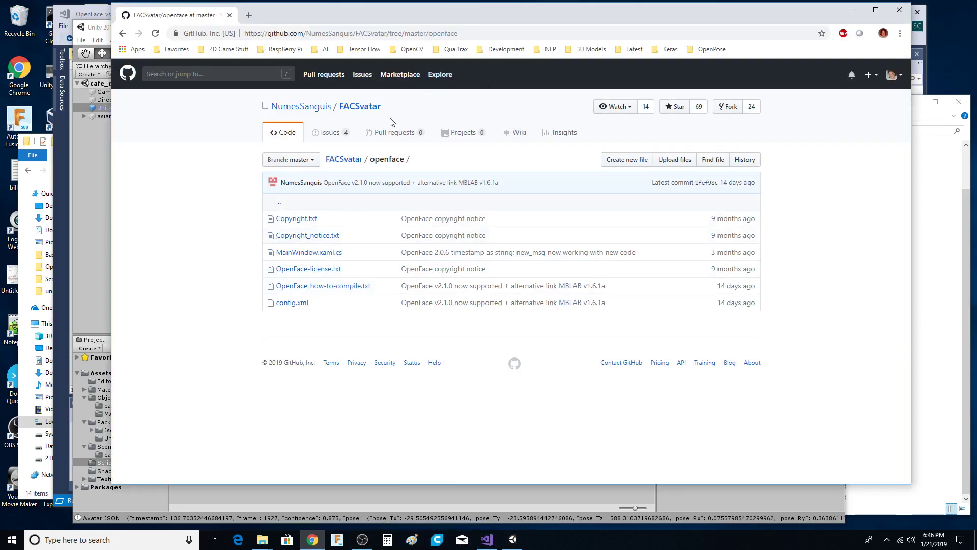
pyautogui.moveTo(328, 112)
pyautogui.click(360, 108)
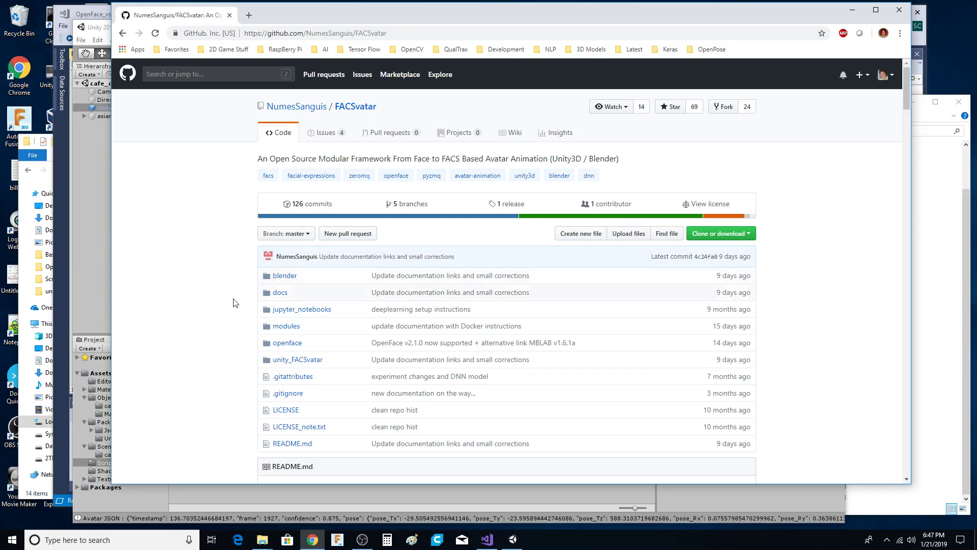
# Step: Scroll down the FACSvatar repository's folder list and back up to the top
pyautogui.scroll(-7, 227, 305)
pyautogui.scroll(-3, 219, 344)
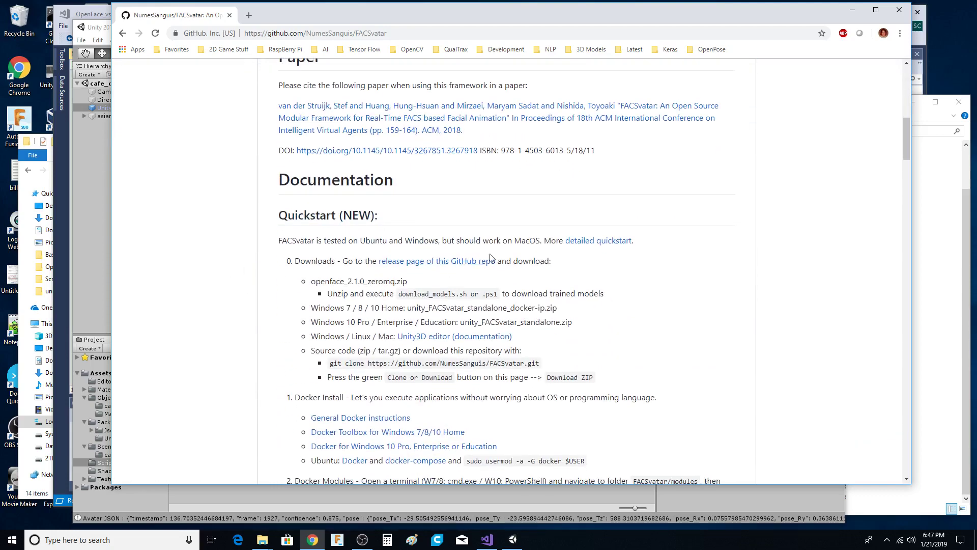
pyautogui.scroll(-3, 237, 328)
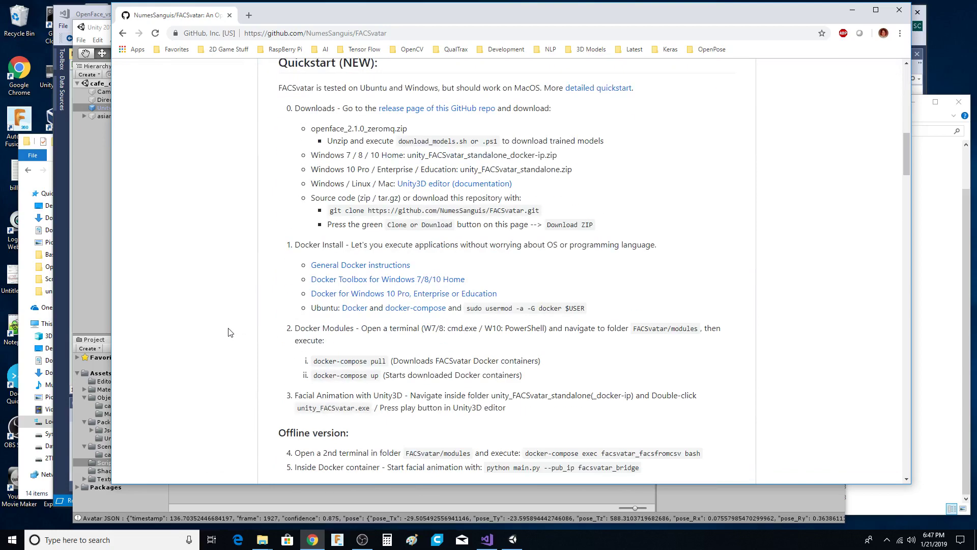
pyautogui.scroll(4, 216, 370)
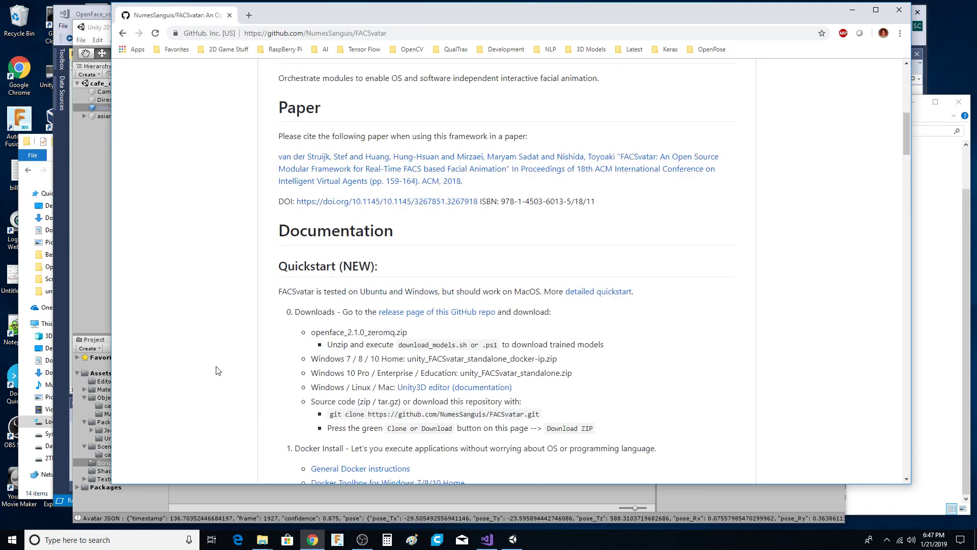
pyautogui.scroll(7, 220, 271)
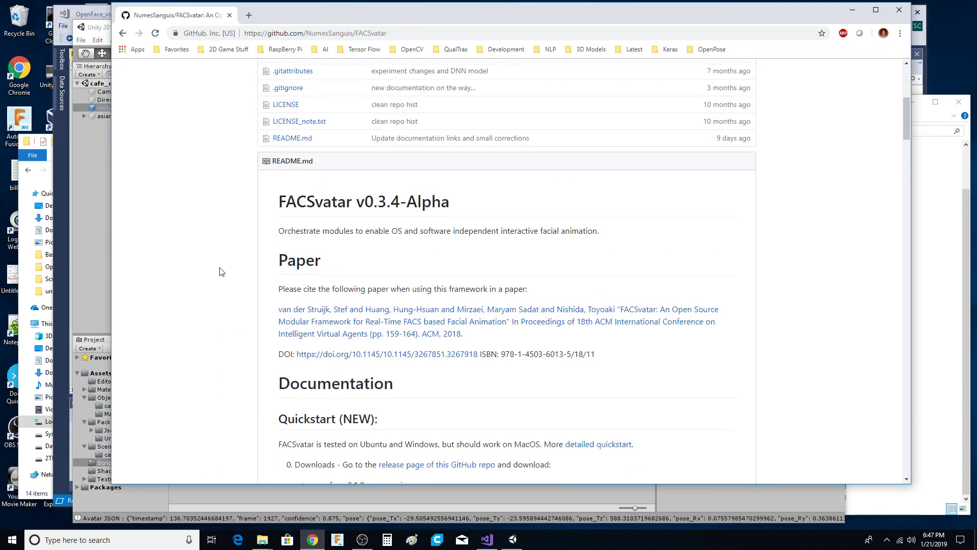
pyautogui.scroll(2, 229, 270)
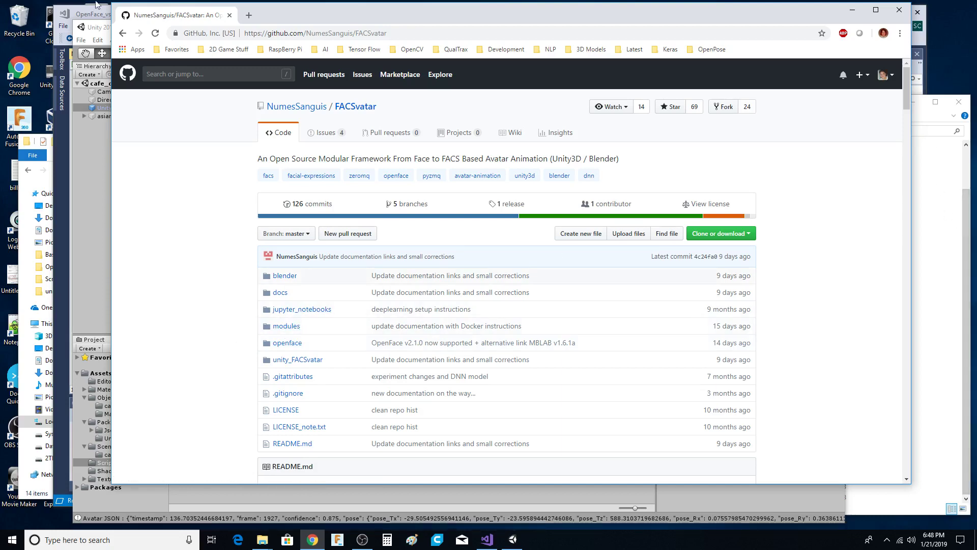
# Step: Scroll MainWindow.xaml.cs to the MainWindow class showing pubSocket and the "openface" topic
pyautogui.click(76, 14)
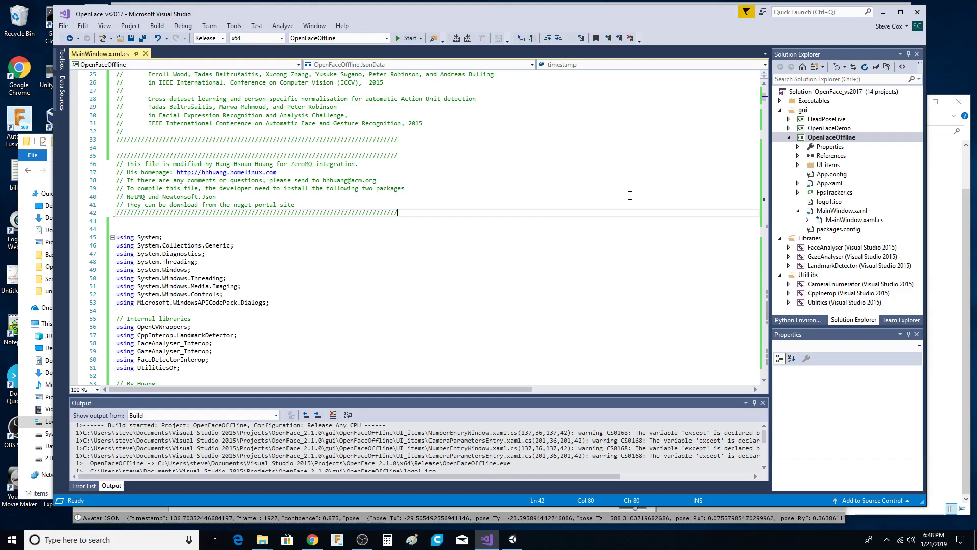
pyautogui.click(377, 254)
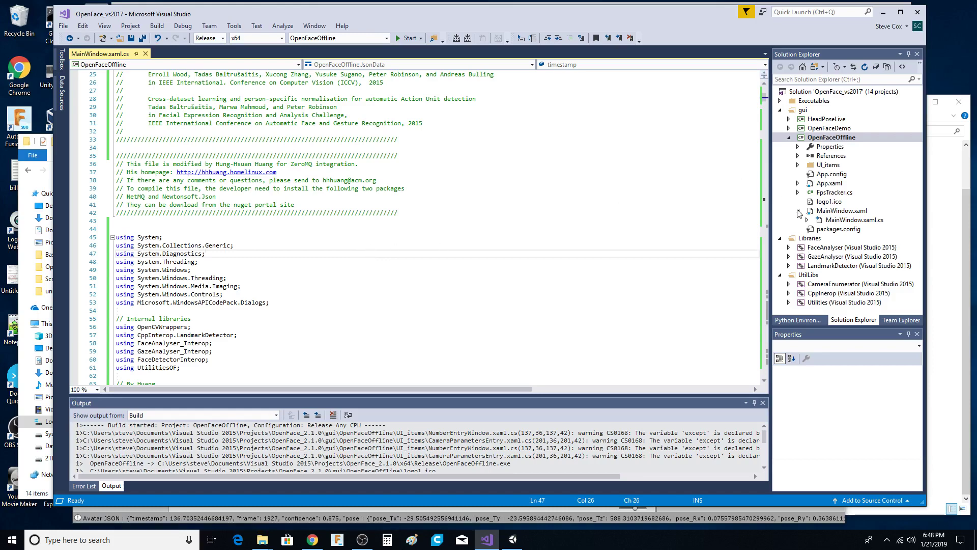
pyautogui.moveTo(765, 101); pyautogui.dragTo(766, 112)
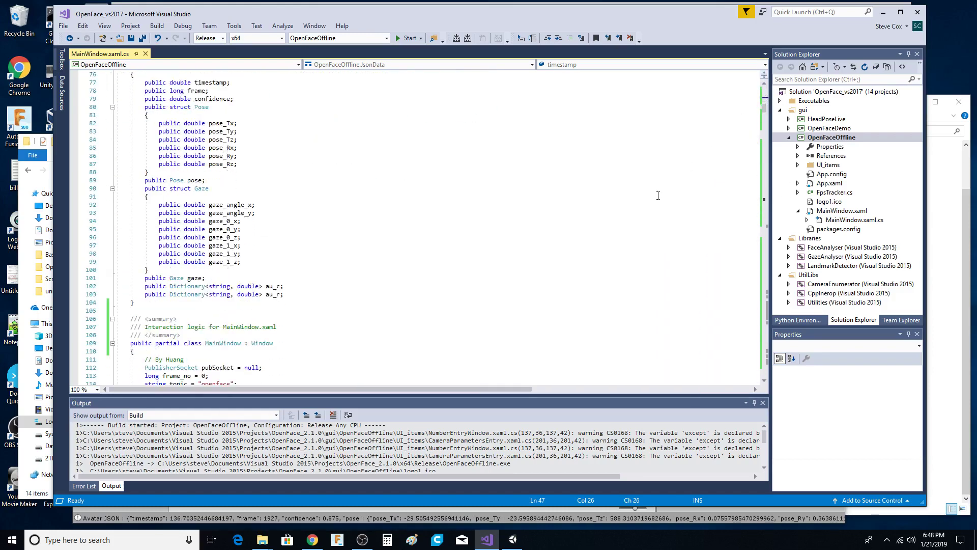
pyautogui.scroll(-7, 658, 196)
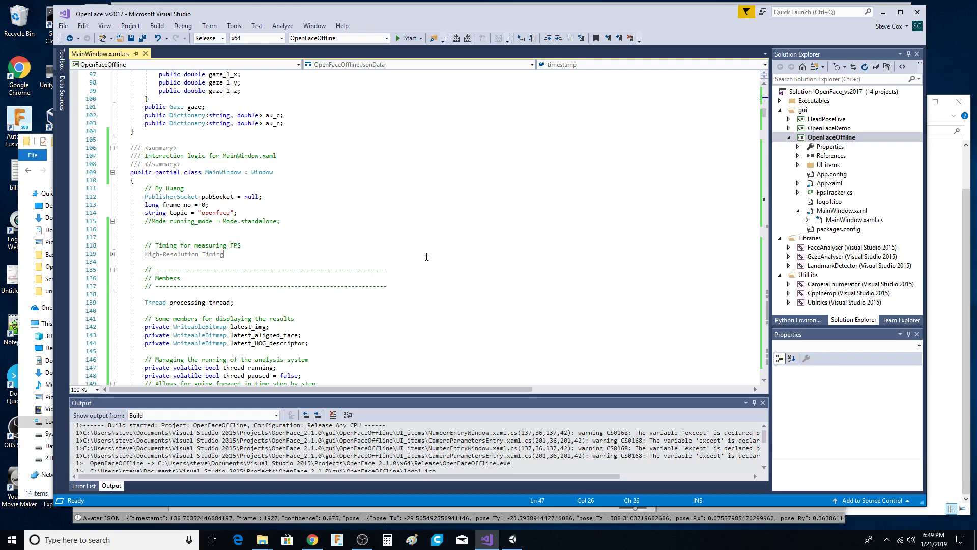
pyautogui.scroll(-2, 600, 279)
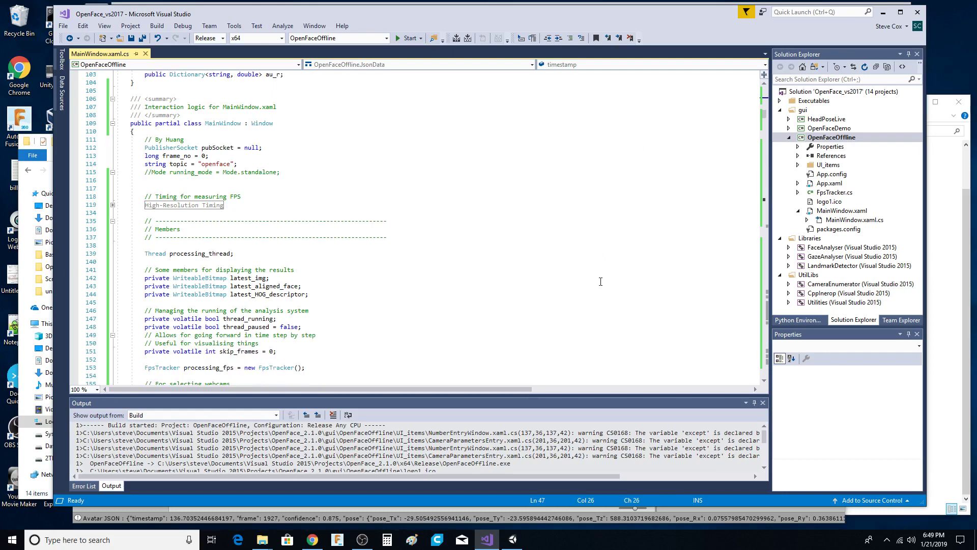
pyautogui.scroll(-2, 601, 281)
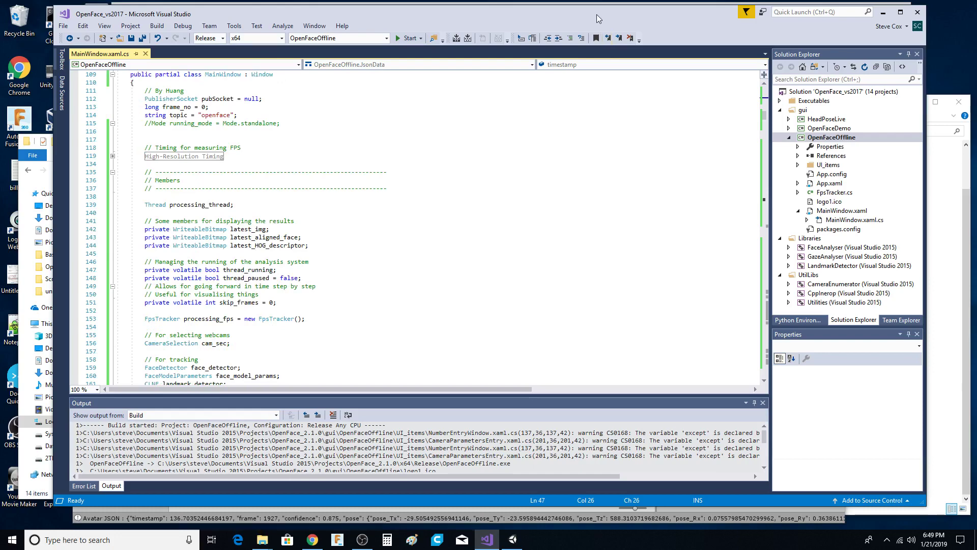
pyautogui.moveTo(596, 14); pyautogui.dragTo(607, 23)
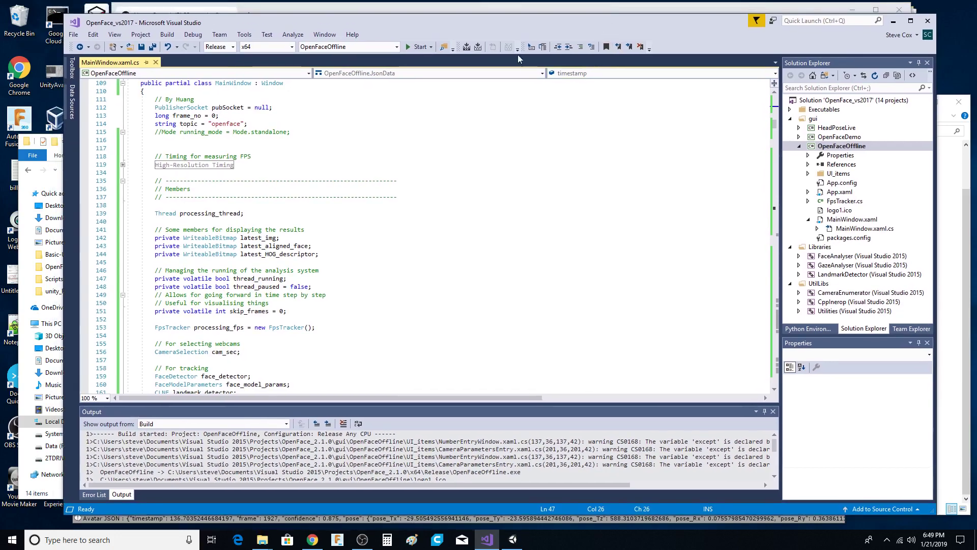
# Step: Switch between GitHub, Visual Studio and the OpenFace_2.1.0 x64 Release folder, ending on the folder
pyautogui.moveTo(527, 23); pyautogui.dragTo(523, 27)
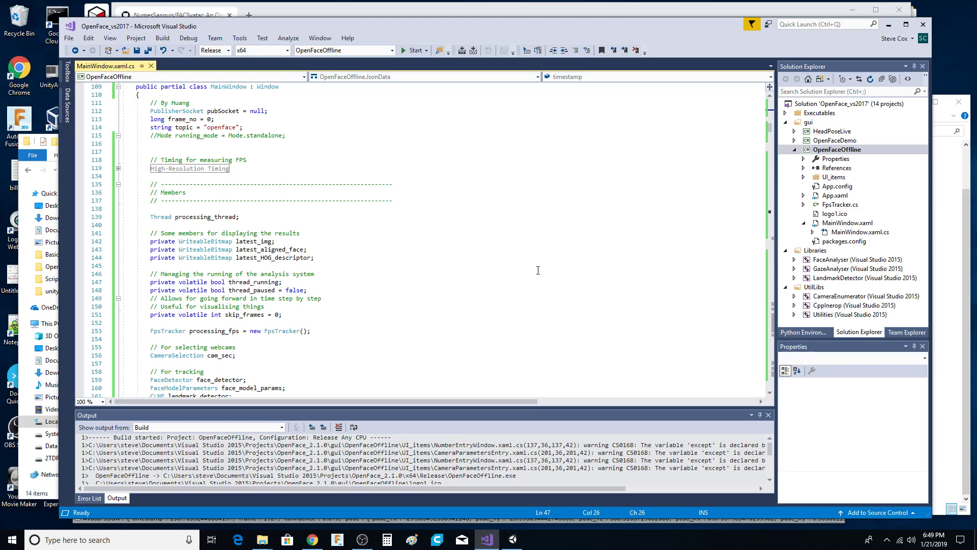
pyautogui.click(350, 11)
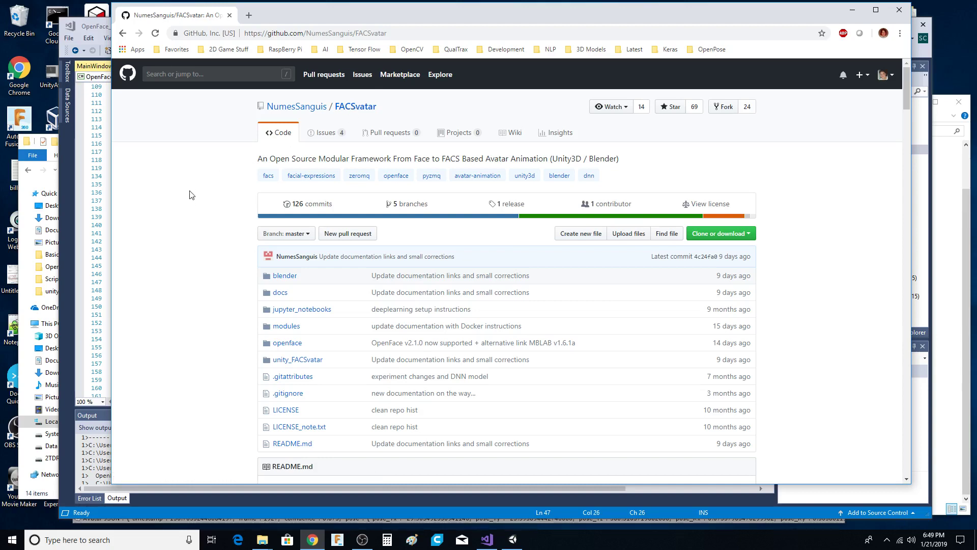
pyautogui.click(965, 264)
pyautogui.click(96, 27)
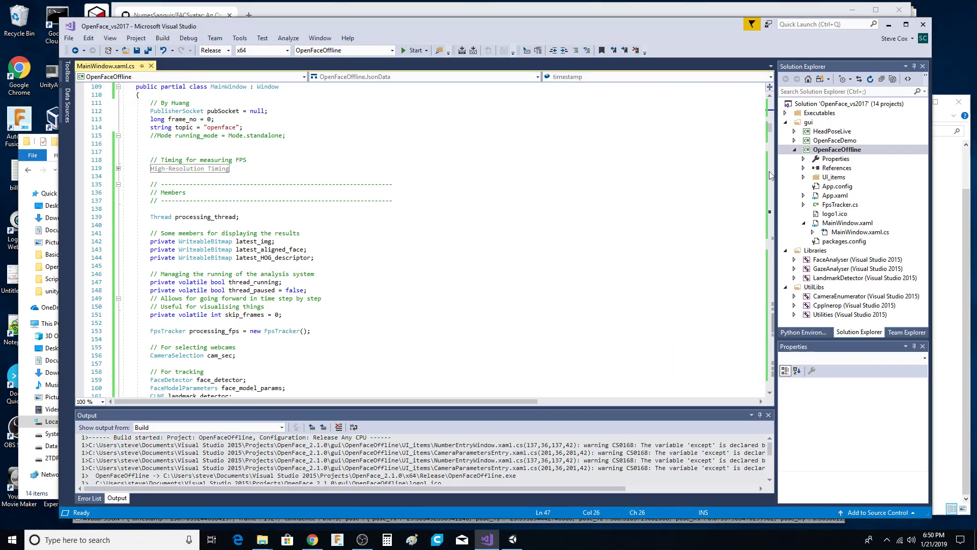
pyautogui.click(967, 245)
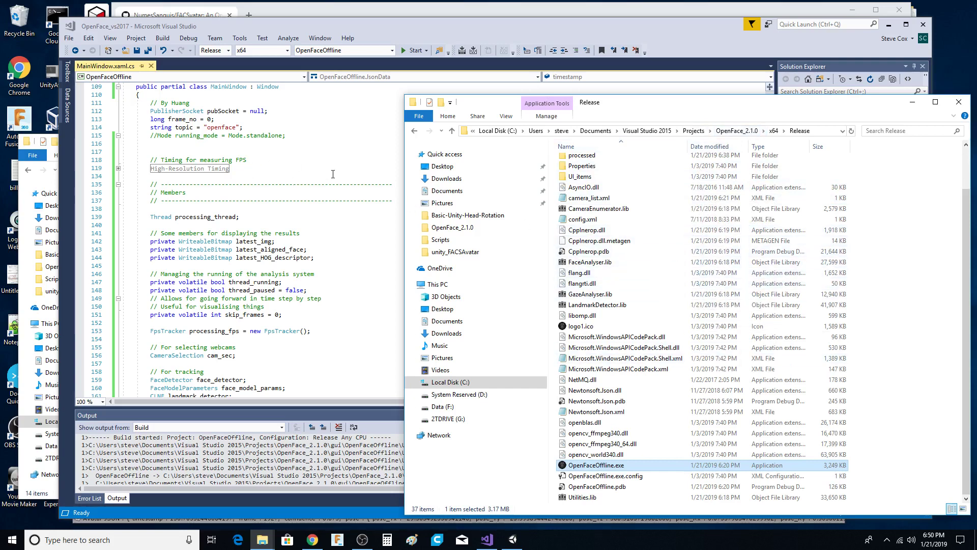
# Step: Bring the FACSvatar GitHub repository page in front of the Release folder
pyautogui.click(282, 10)
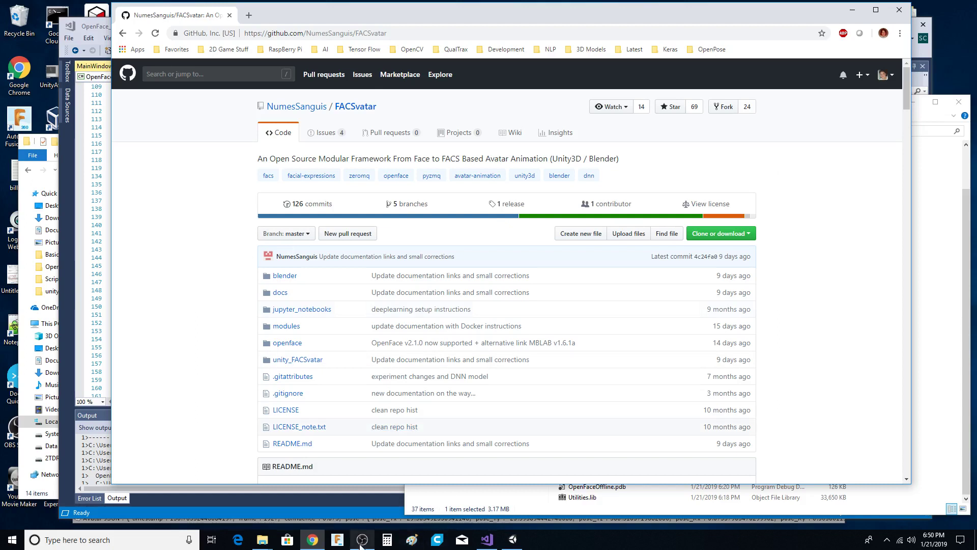
# Step: Bring Visual Studio's MainWindow.xaml.cs, with its PublisherSocket and 'openface' topic, back in front of the FACSvatar GitHub page
pyautogui.moveTo(360, 544)
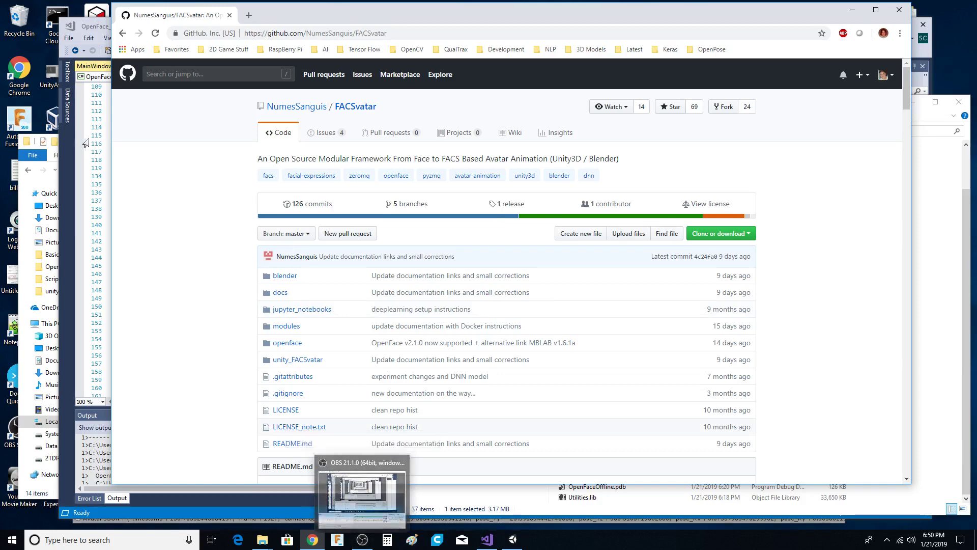
pyautogui.click(92, 28)
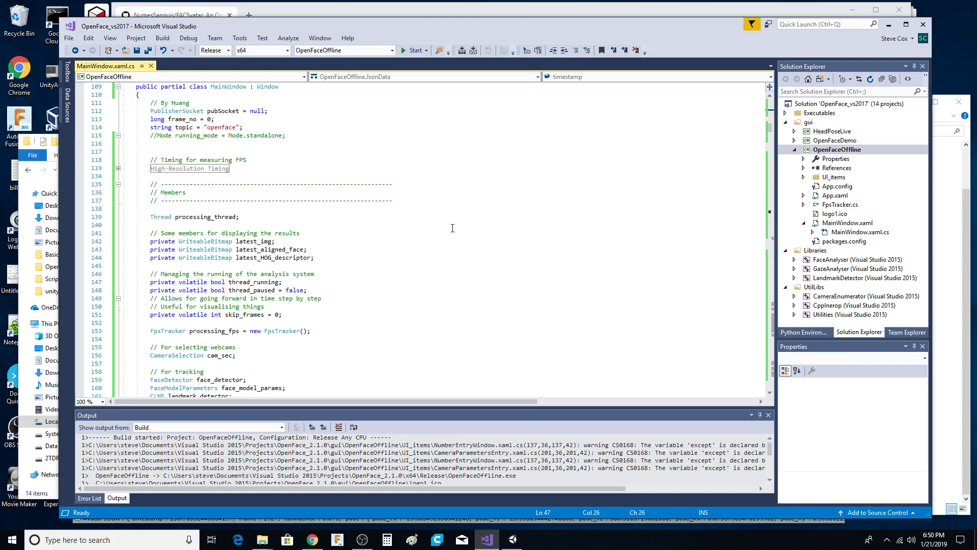
pyautogui.click(511, 11)
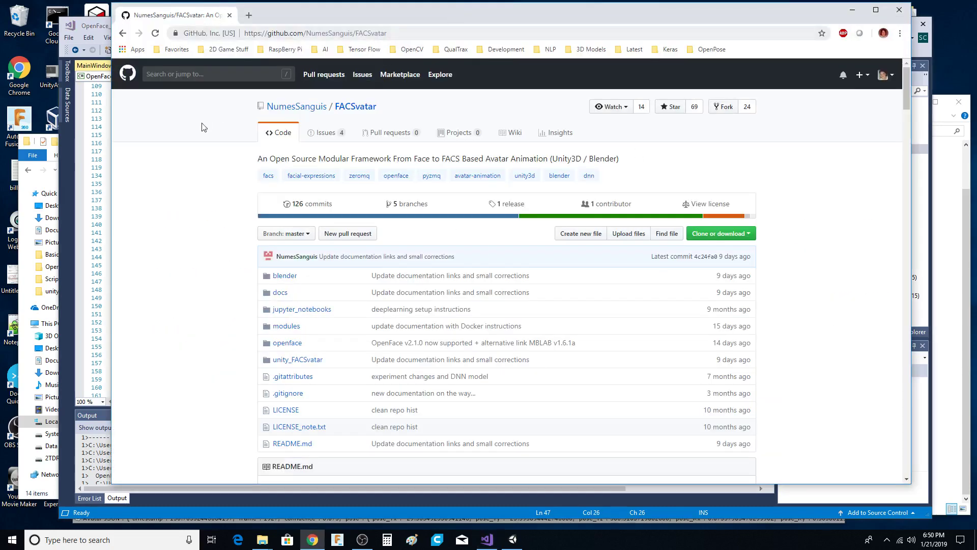
pyautogui.click(94, 26)
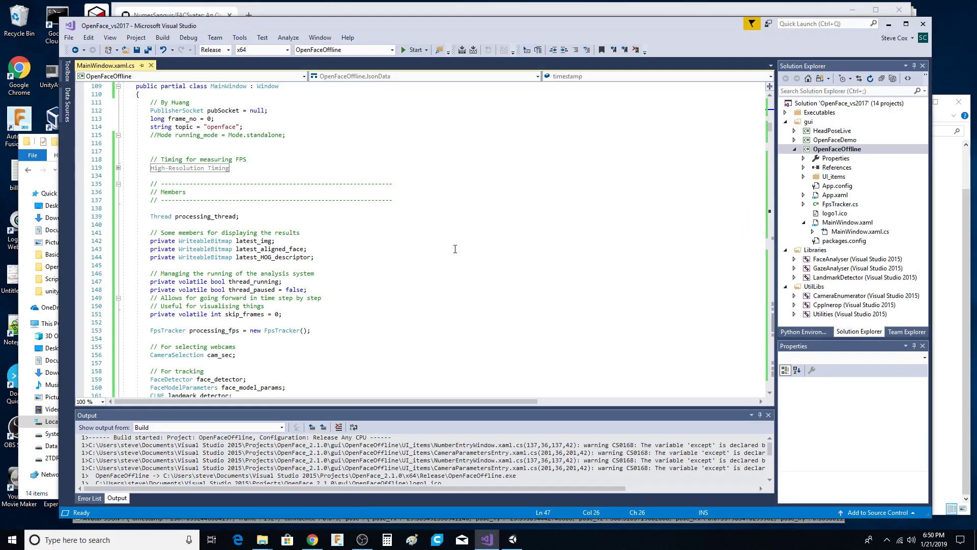